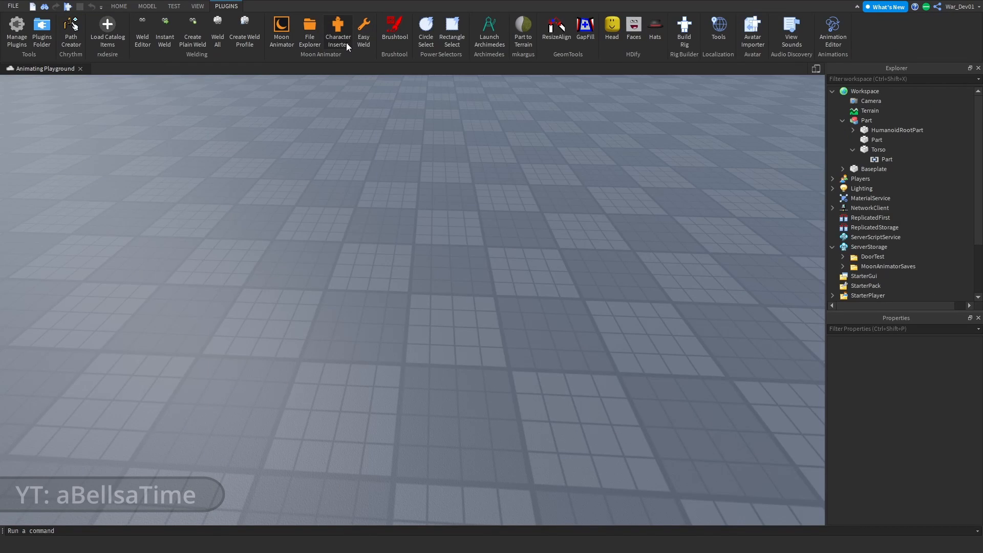
# Insert the character rig with the Character Inserter plugin and frame it in the viewport.
pyautogui.click(347, 46)
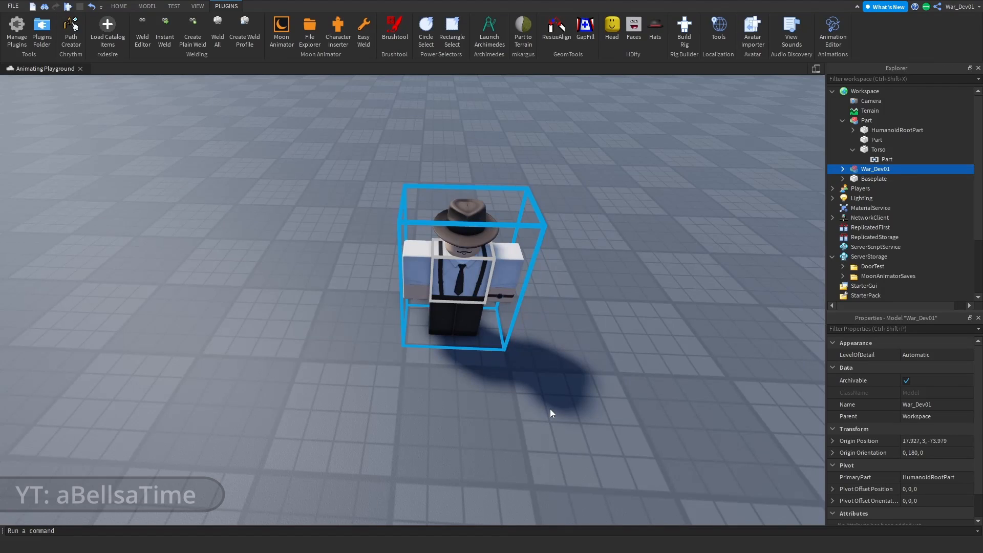
pyautogui.click(559, 410)
pyautogui.scroll(5, 559, 413)
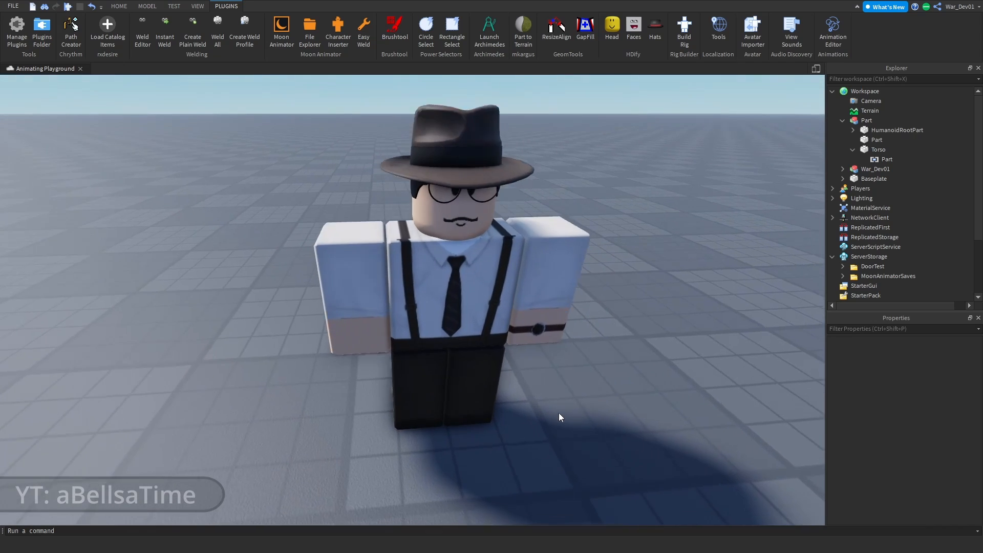
pyautogui.scroll(-1, 559, 412)
pyautogui.moveTo(560, 420); pyautogui.dragTo(554, 422, button='right')
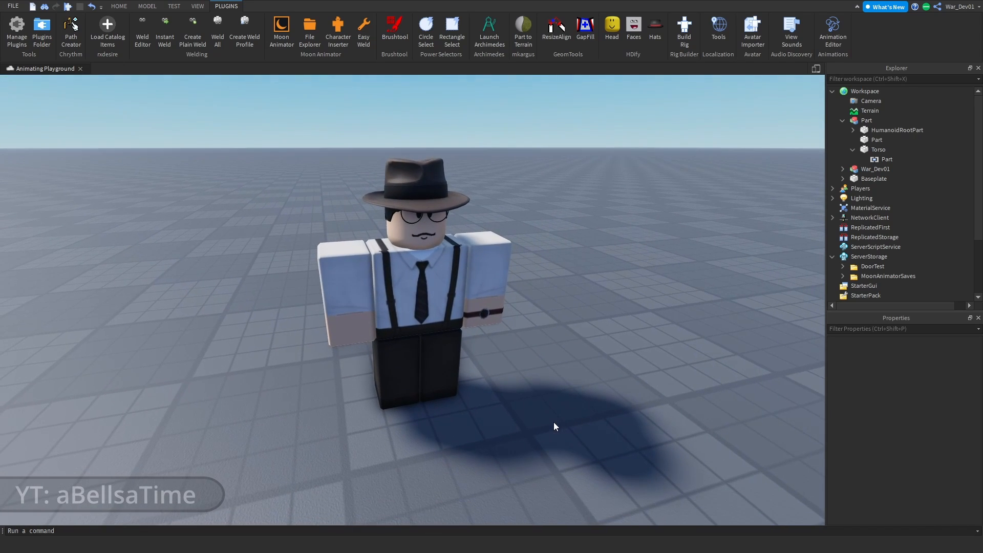
# Launch Moon Animator and create a new animation named Test.
pyautogui.click(283, 32)
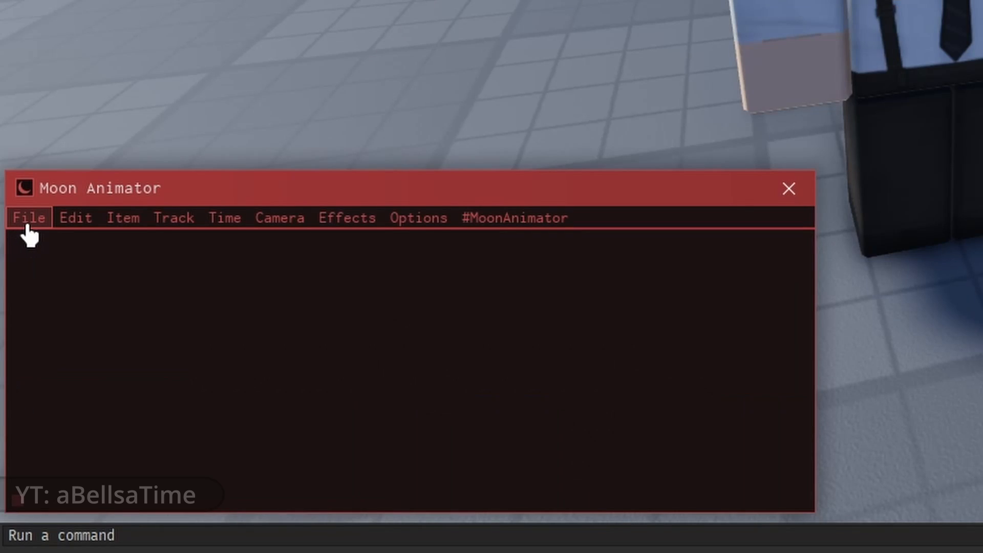
pyautogui.click(16, 393)
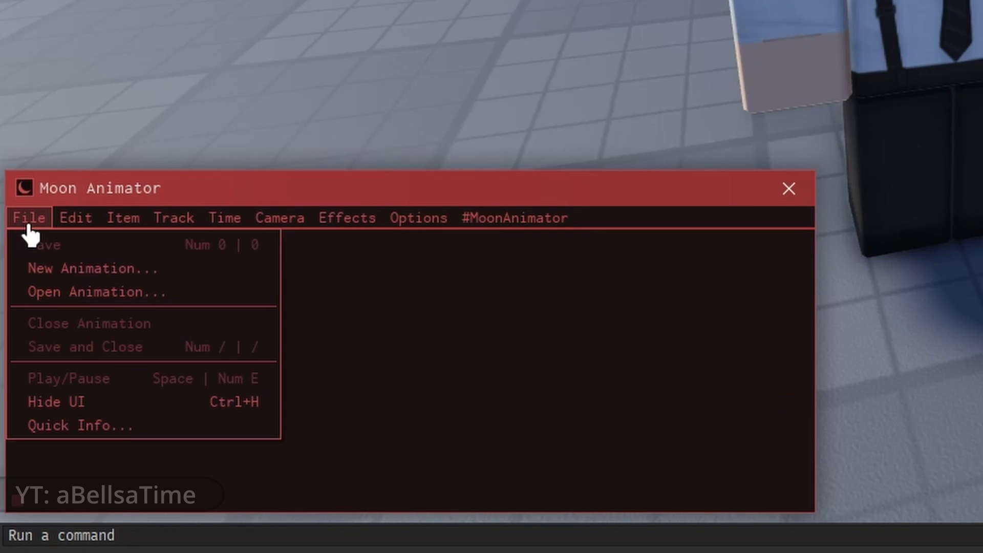
pyautogui.click(65, 269)
pyautogui.click(152, 311)
pyautogui.write('Test')
pyautogui.click(169, 363)
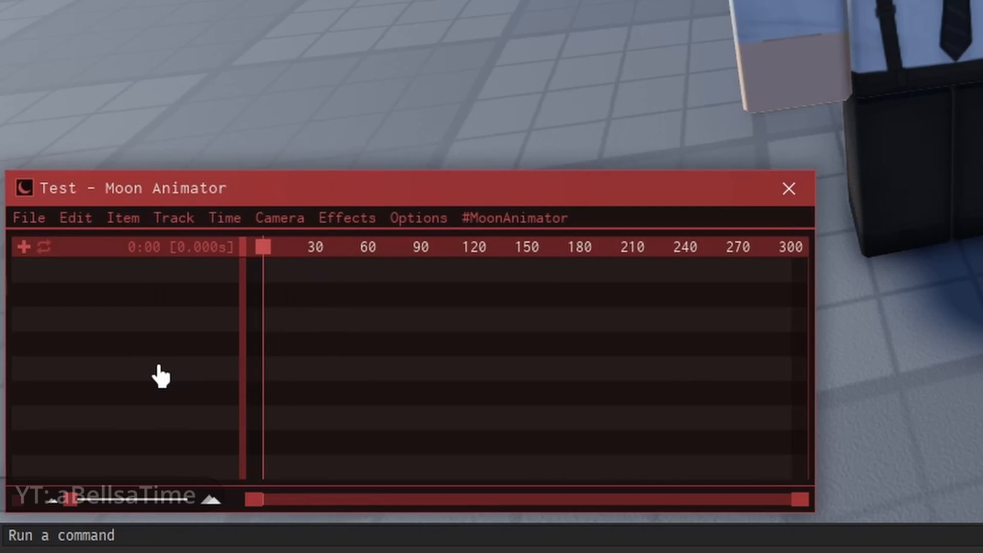
# Add the inserted character to the animation as an item with its Rig property.
pyautogui.click(23, 248)
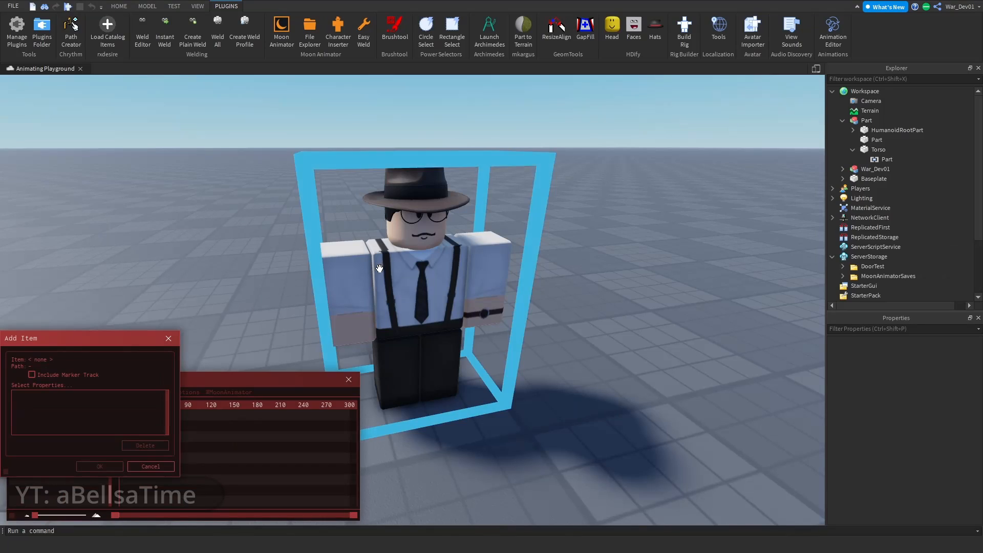
pyautogui.click(372, 266)
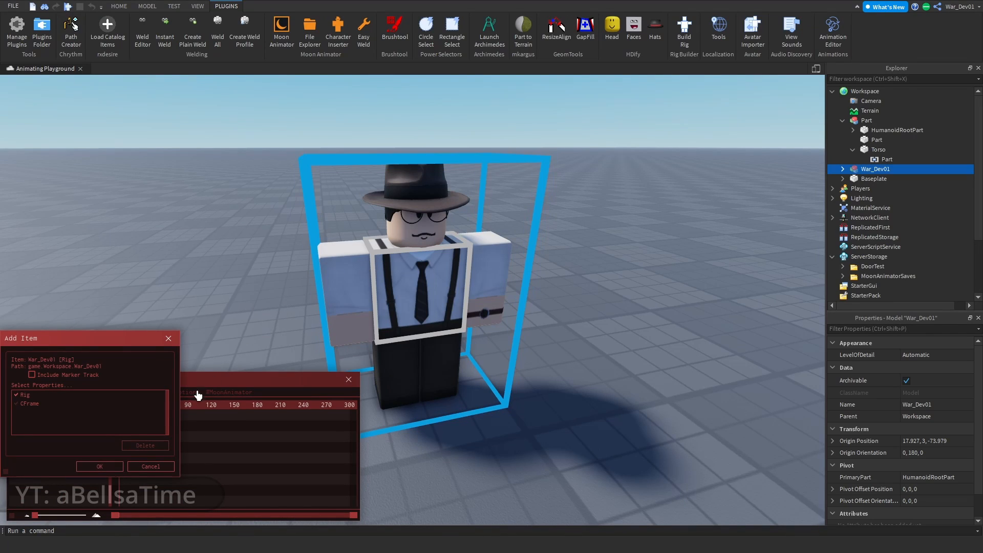
pyautogui.click(108, 467)
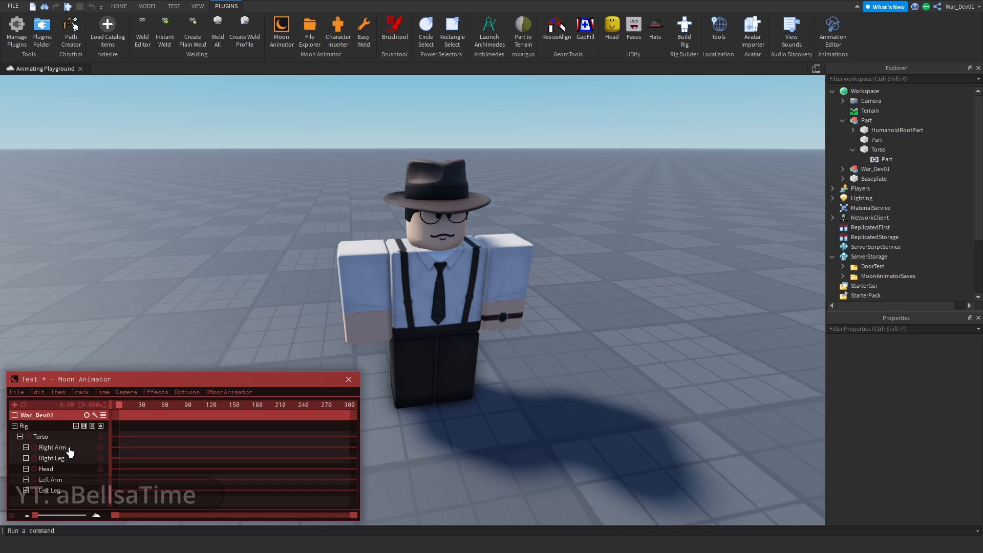
# Give the right arm a keyframe at frame 0 and rotate the arm outward at frame 11.
pyautogui.click(70, 451)
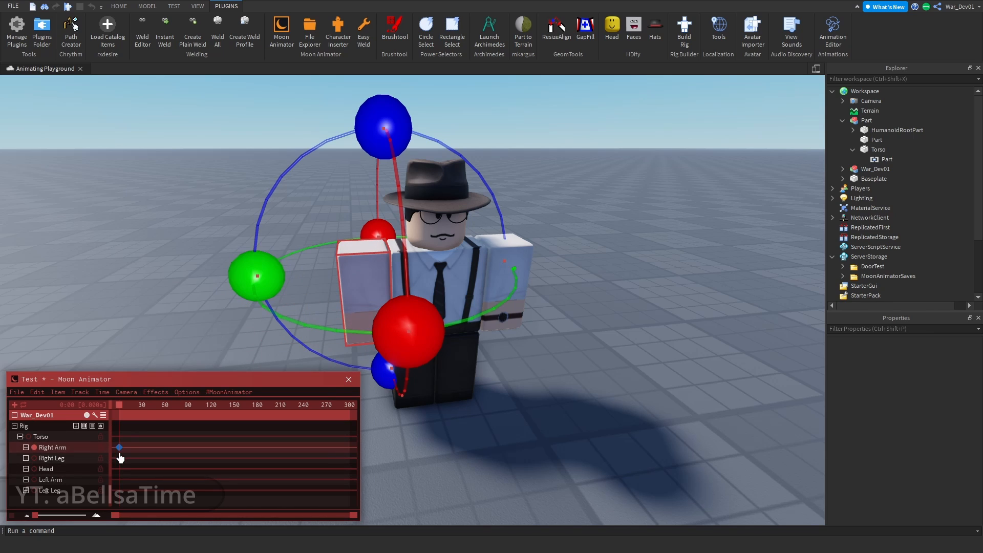
pyautogui.moveTo(120, 407); pyautogui.dragTo(129, 409)
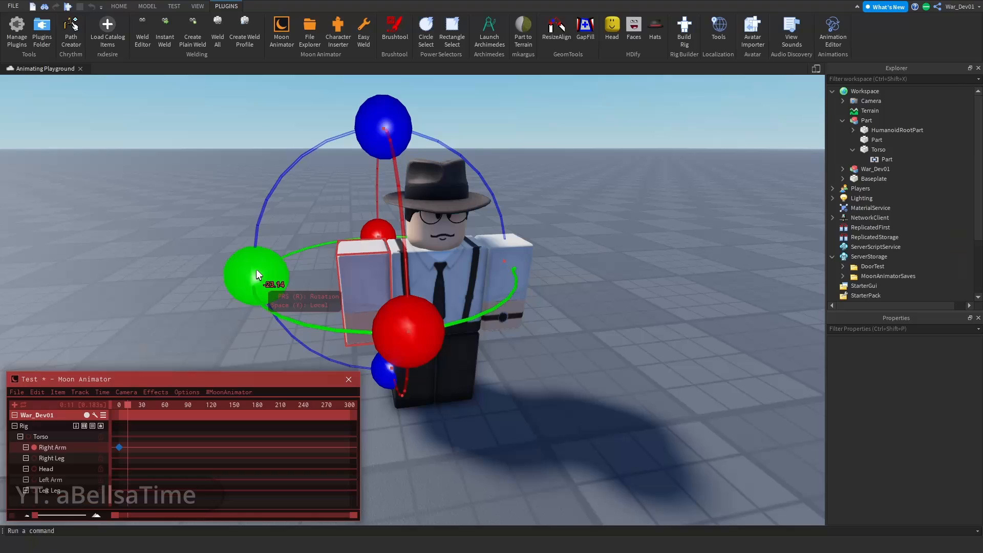
pyautogui.moveTo(380, 118); pyautogui.dragTo(547, 242)
# Adjust the raised right arm, shift its second keyframe to just past frame 30 and play the animation.
pyautogui.press('r')
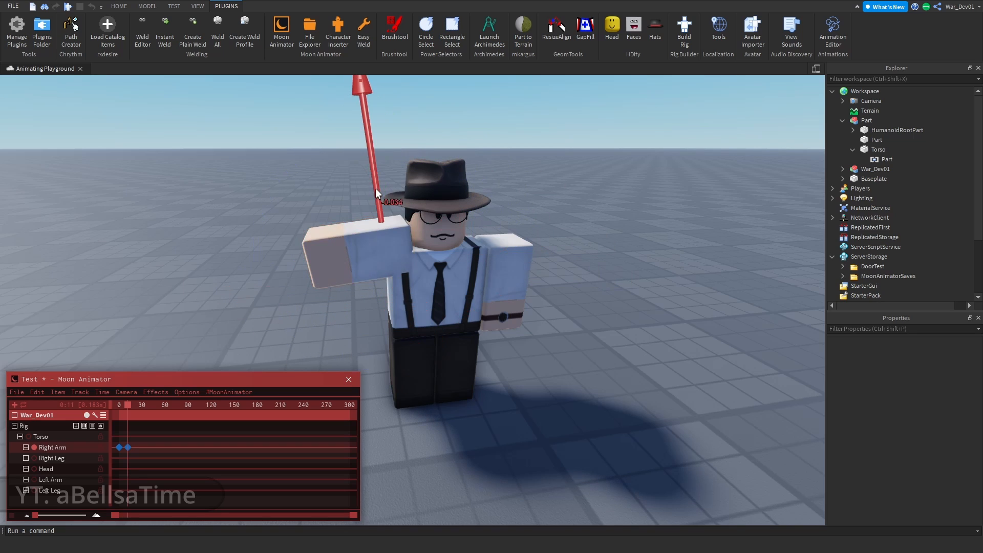
pyautogui.moveTo(376, 188); pyautogui.dragTo(290, 301)
pyautogui.moveTo(131, 449); pyautogui.dragTo(147, 449)
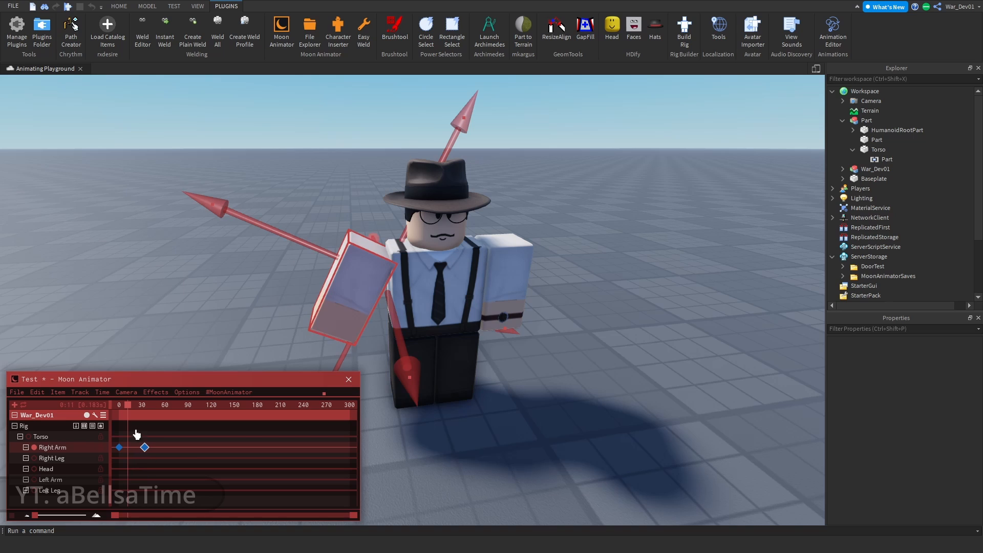
pyautogui.moveTo(129, 410); pyautogui.dragTo(98, 416)
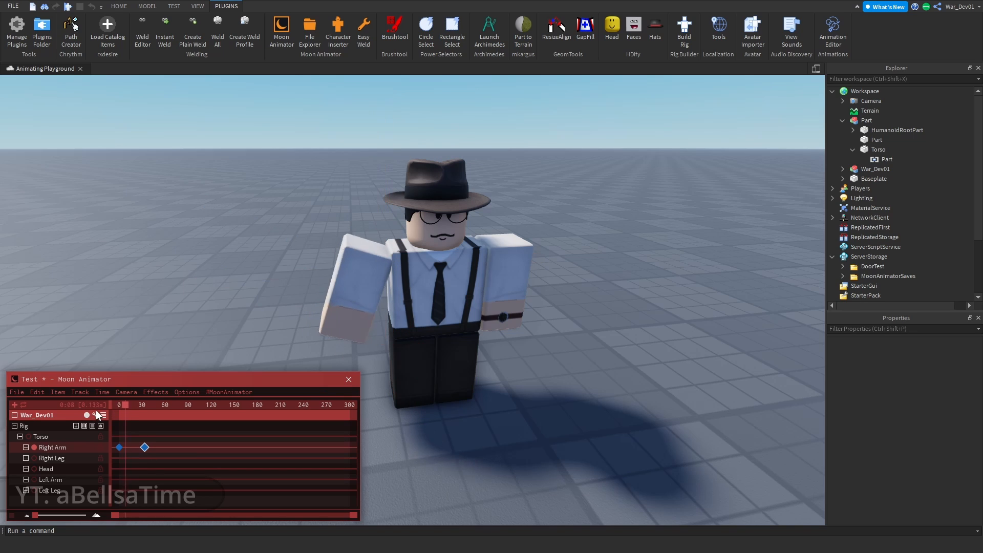
pyautogui.press('space')
# Close Moon Animator and turn on the display of Constraint Details.
pyautogui.click(348, 379)
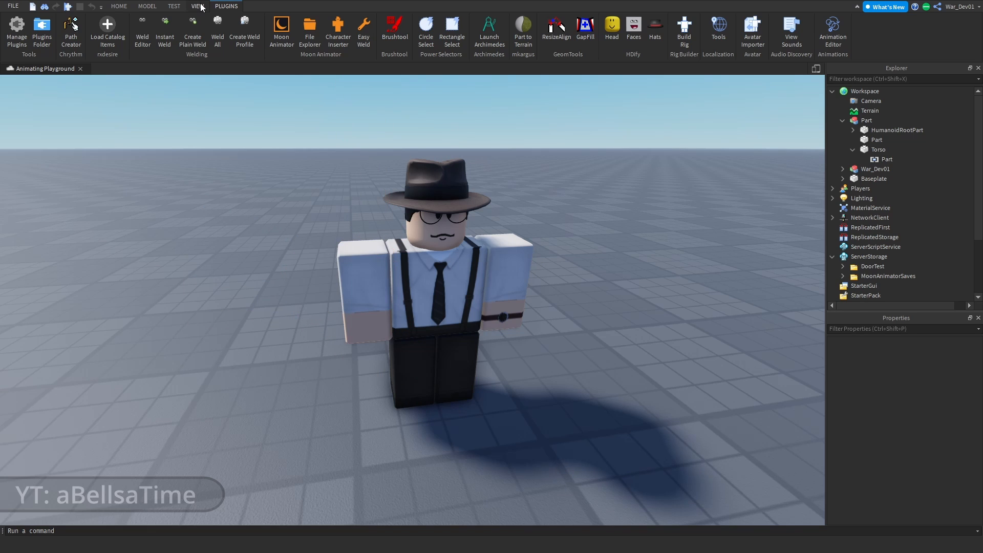
pyautogui.click(198, 6)
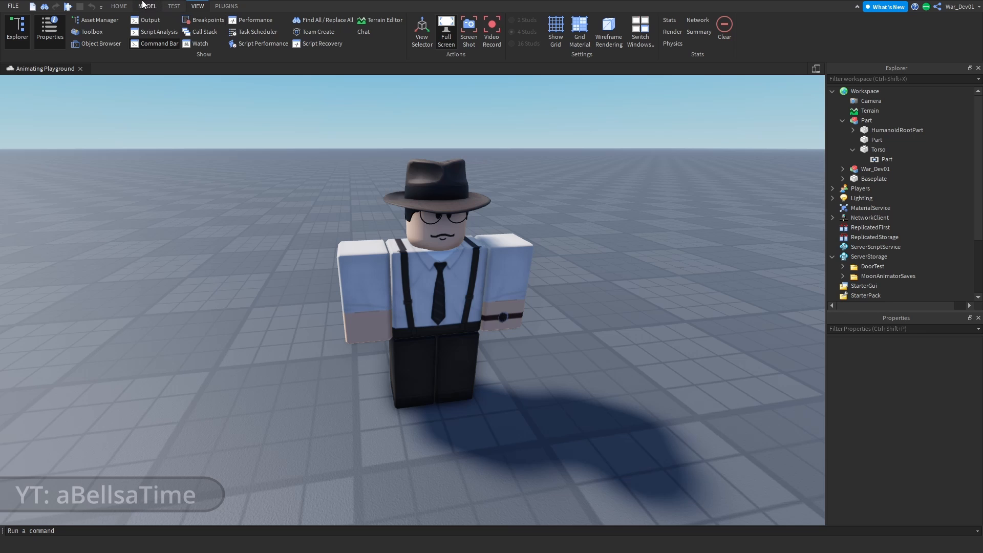
pyautogui.click(146, 7)
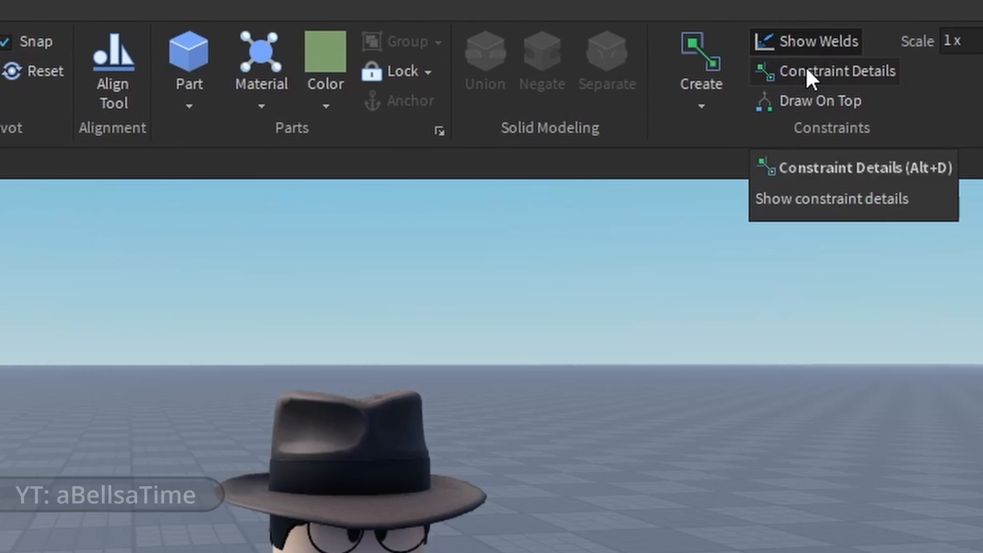
pyautogui.click(810, 72)
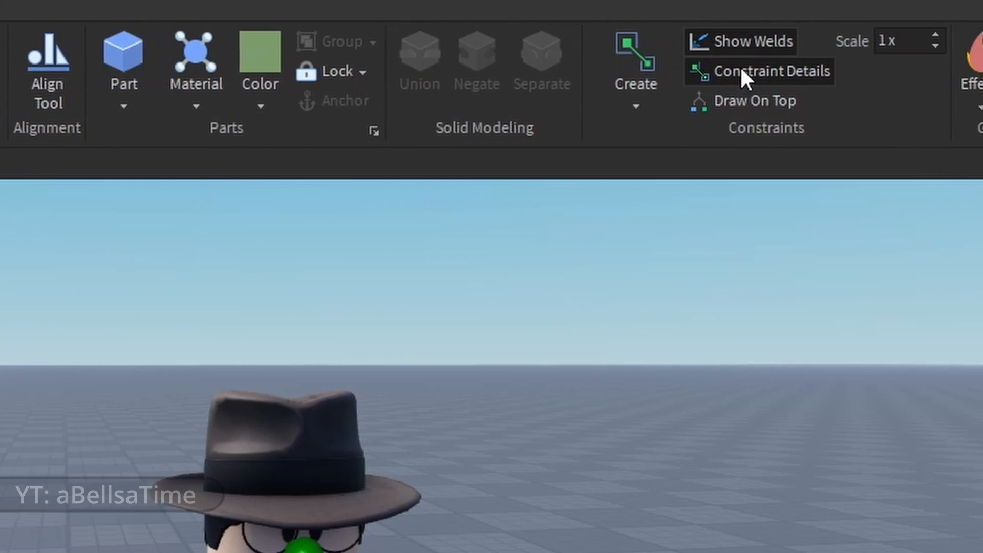
pyautogui.scroll(3, 665, 127)
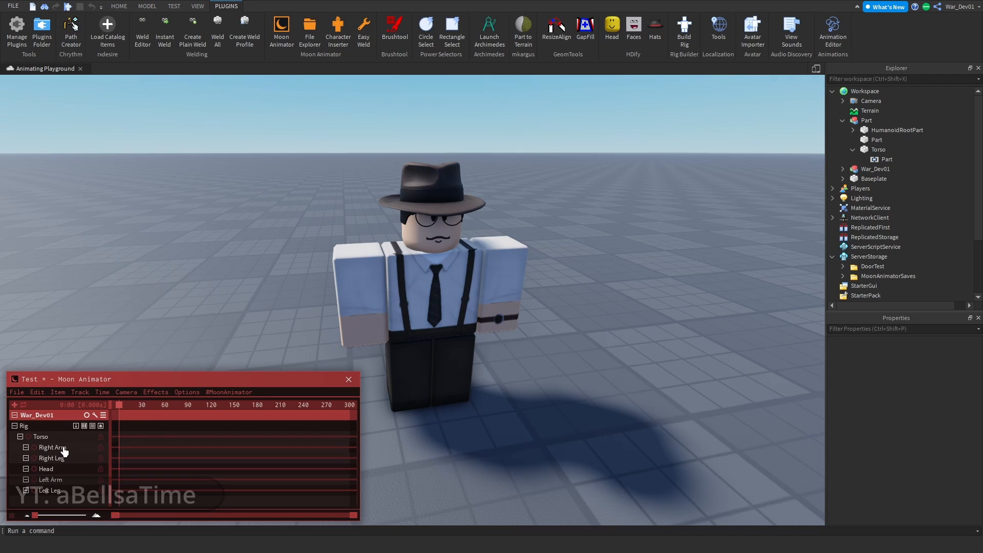
# Select the rig's right arm in Moon Animator and rotate it straight out to the side.
pyautogui.click(51, 448)
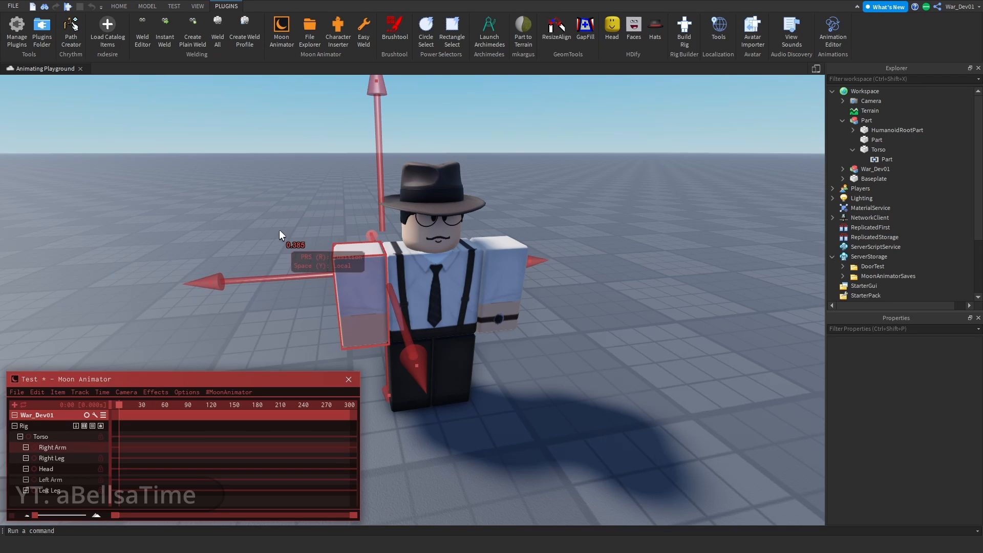
pyautogui.press('r')
pyautogui.moveTo(533, 224); pyautogui.dragTo(509, 250)
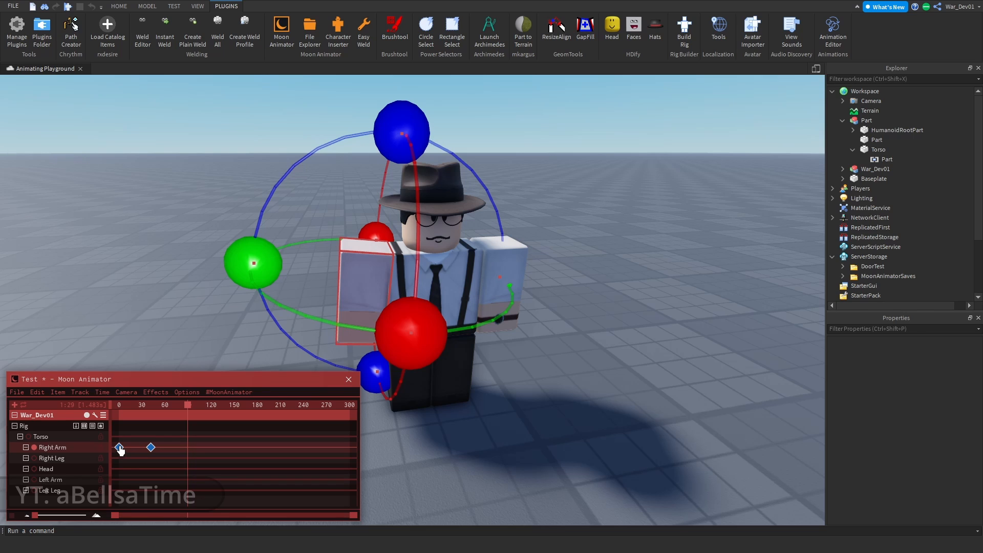
# Apply Back easing with direction In to both right arm keyframes and preview the motion.
pyautogui.doubleClick(118, 447)
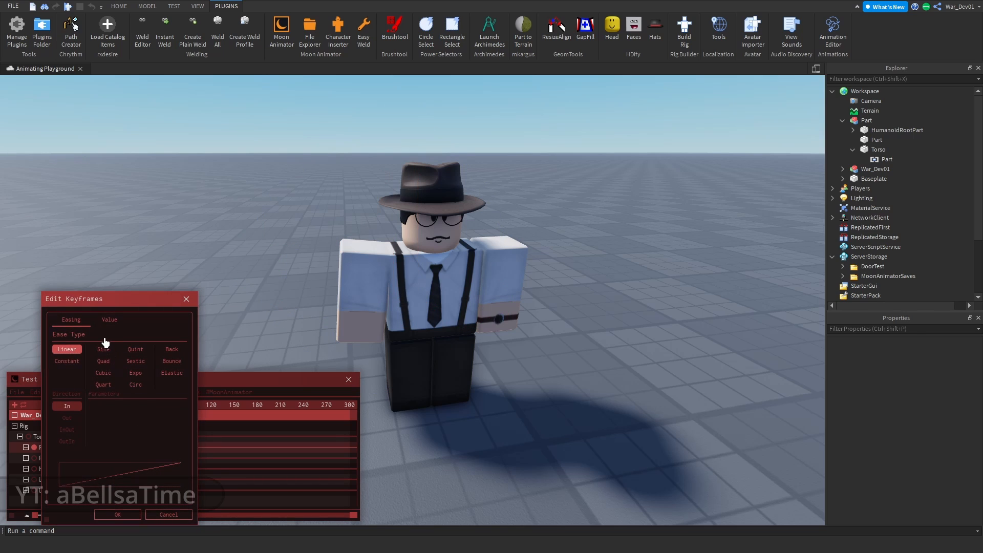
pyautogui.moveTo(103, 303); pyautogui.dragTo(151, 206)
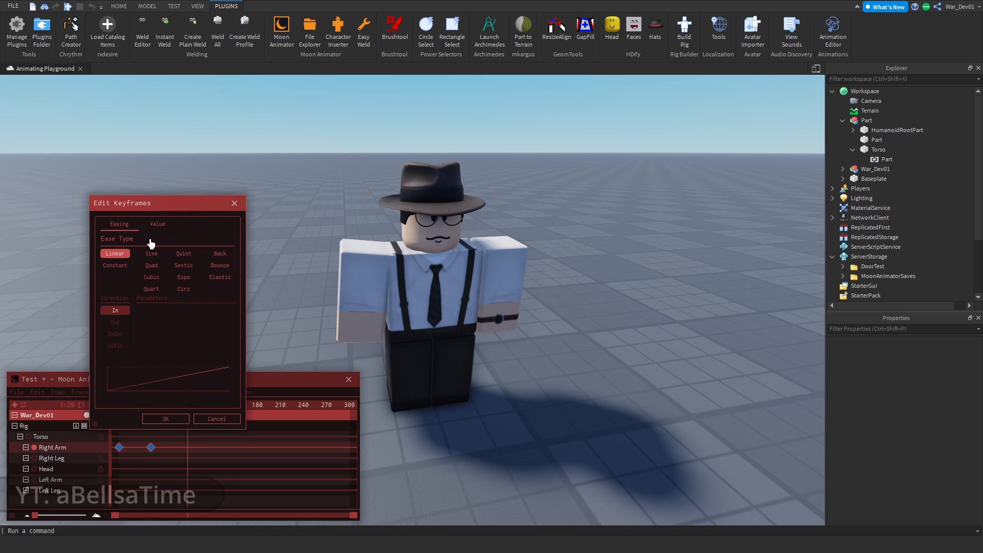
pyautogui.click(220, 255)
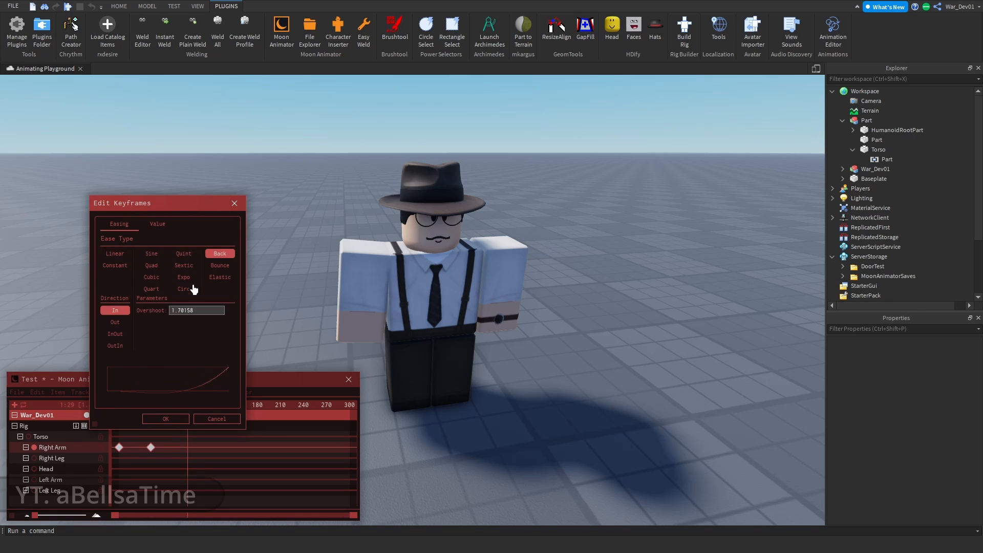
pyautogui.click(166, 419)
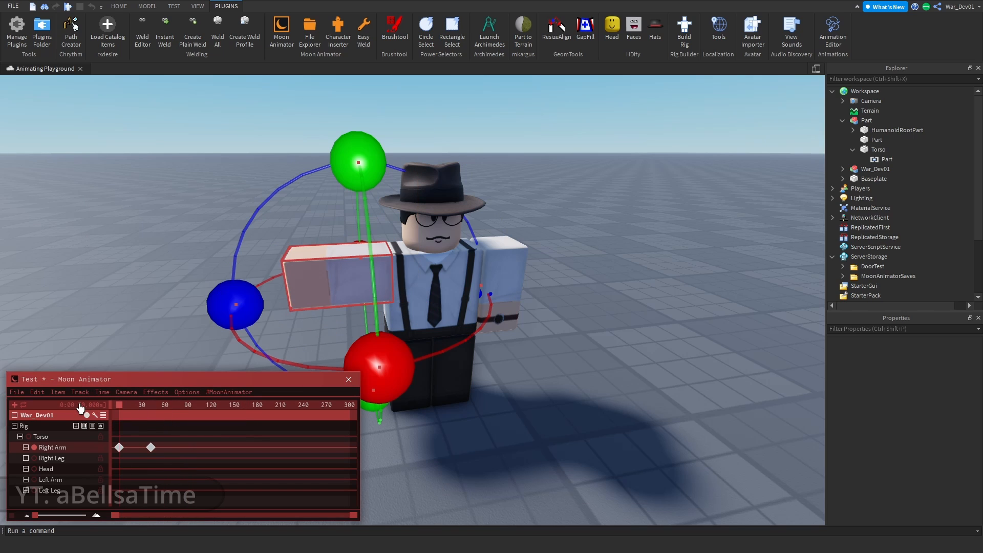
pyautogui.press('space')
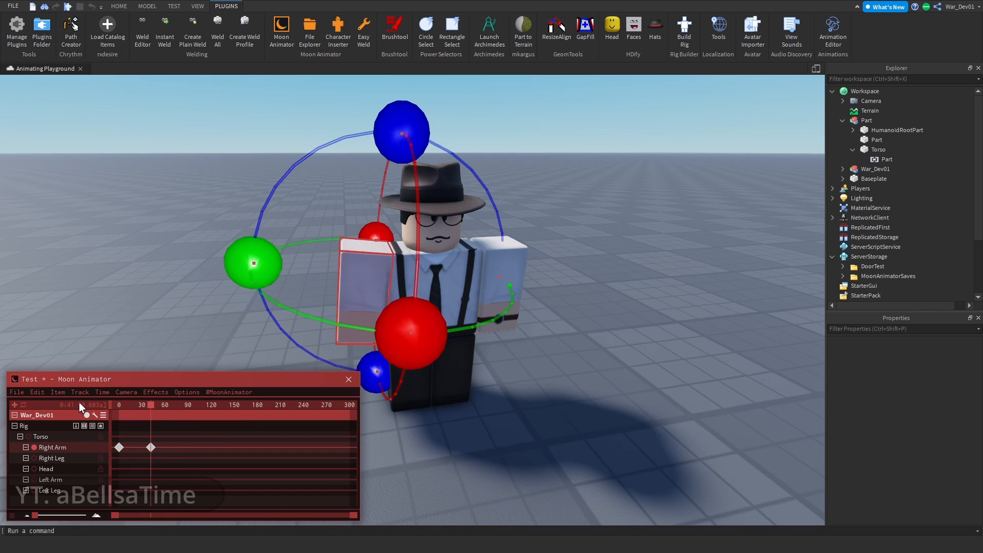
pyautogui.press('space')
pyautogui.press('space')
# Set the right arm keyframes to Linear easing and play the animation.
pyautogui.click(120, 447)
pyautogui.press('7')
pyautogui.click(109, 350)
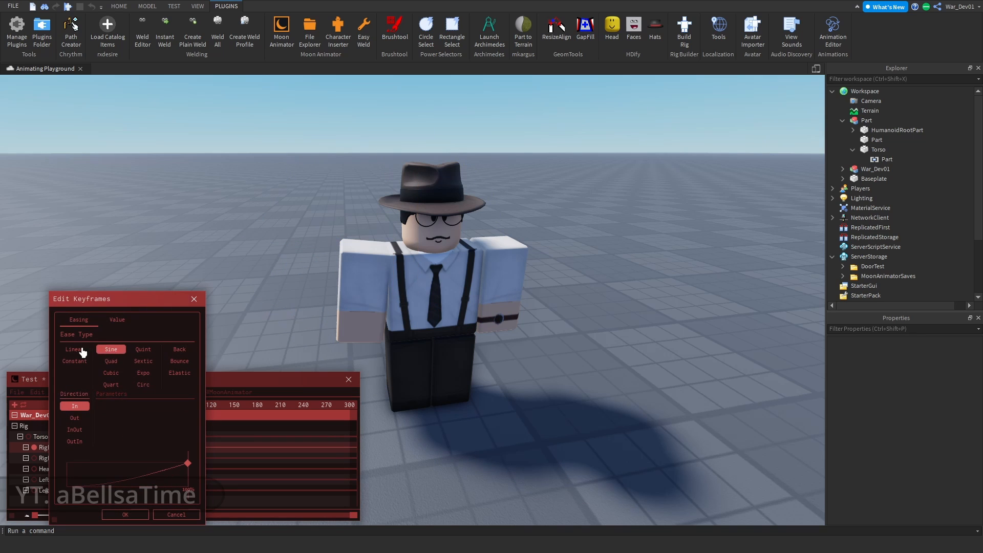
pyautogui.click(80, 349)
pyautogui.click(125, 514)
pyautogui.press('space')
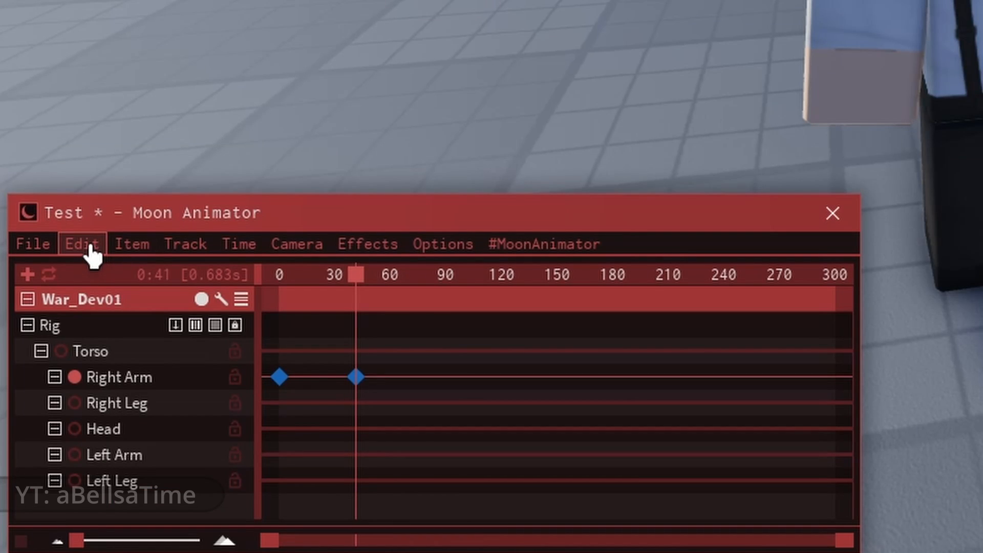
# Set the animation's timeline size to 10 in the animation settings.
pyautogui.click(92, 251)
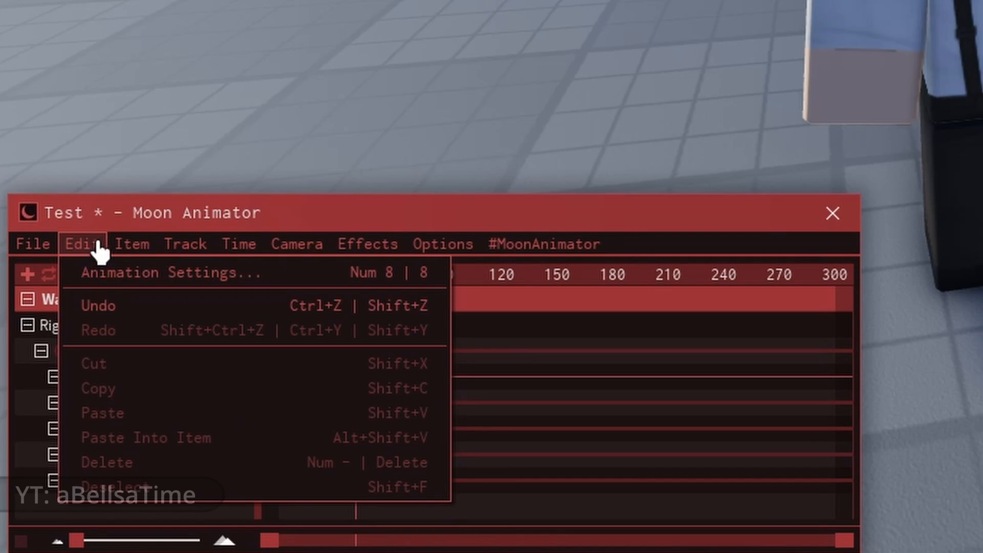
pyautogui.click(285, 276)
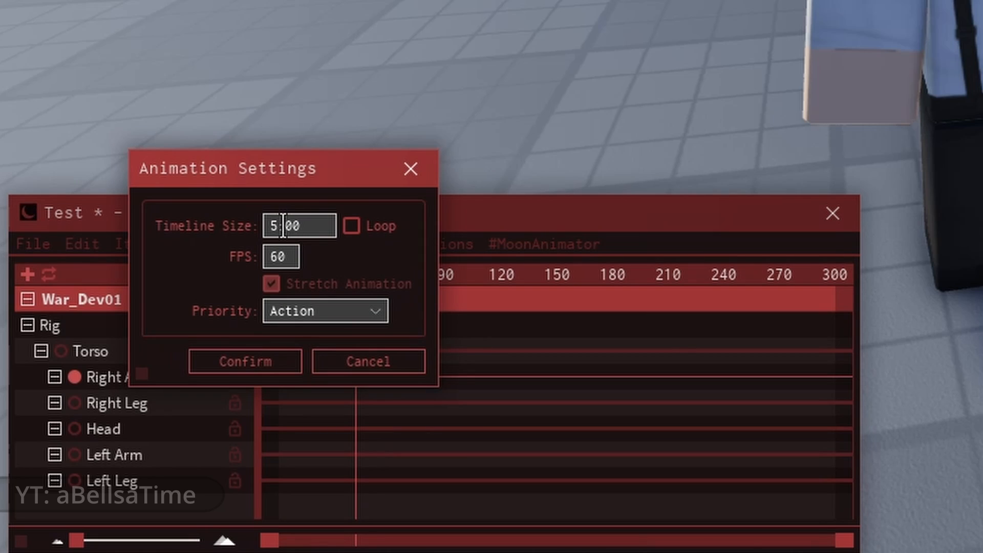
pyautogui.click(309, 219)
pyautogui.write('10')
pyautogui.click(283, 365)
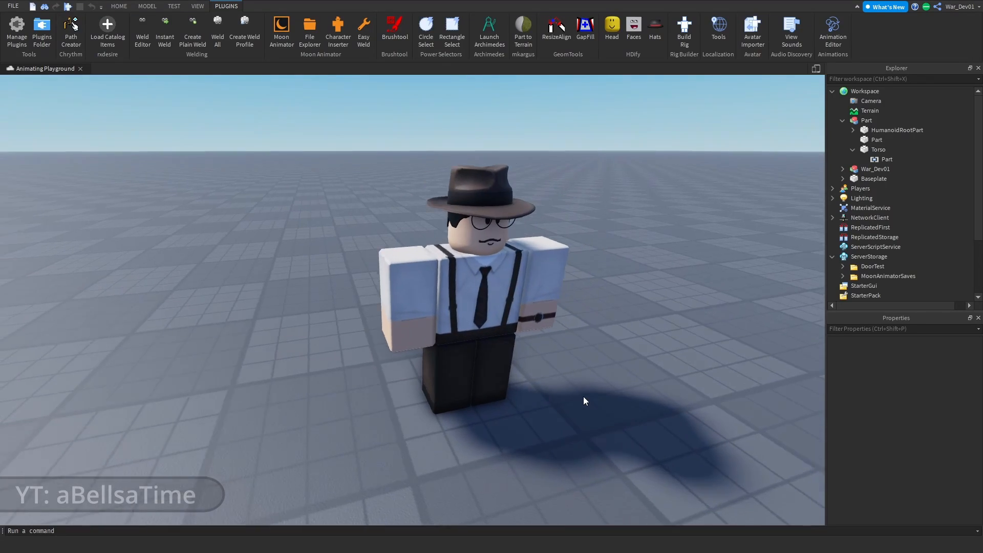
# Search the Toolbox marketplace models for Mp5 and insert the HK MP5SD model into the workspace.
pyautogui.moveTo(584, 397); pyautogui.dragTo(589, 383, button='right')
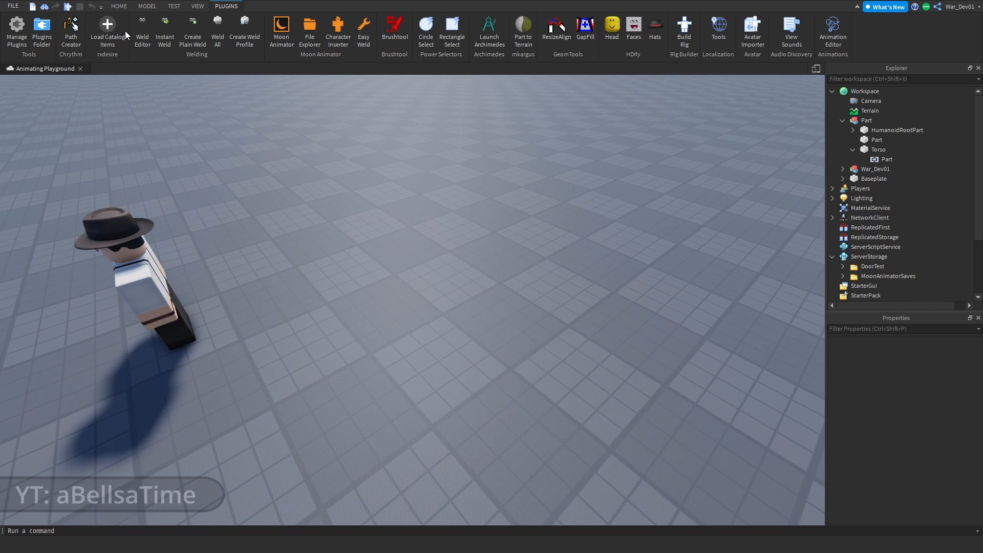
pyautogui.click(128, 5)
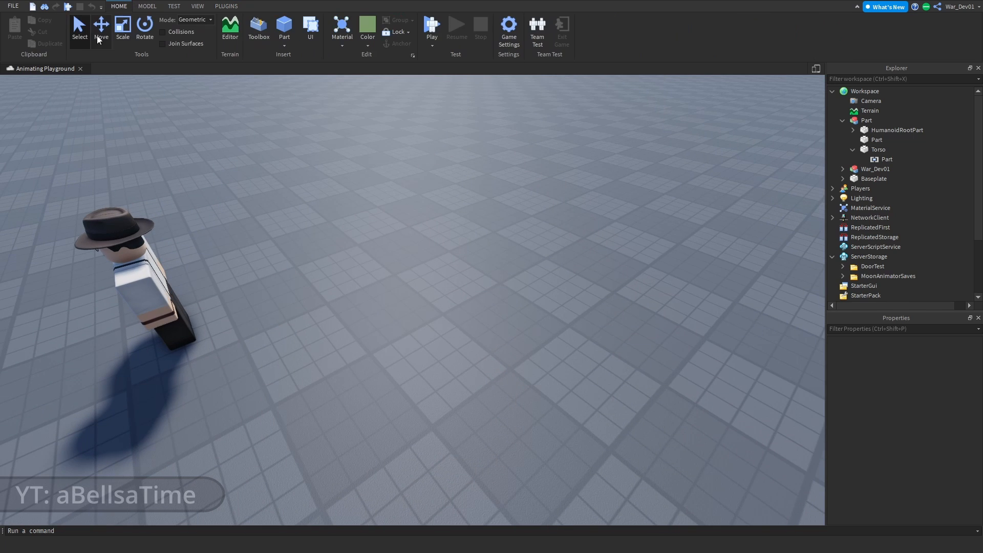
pyautogui.click(258, 28)
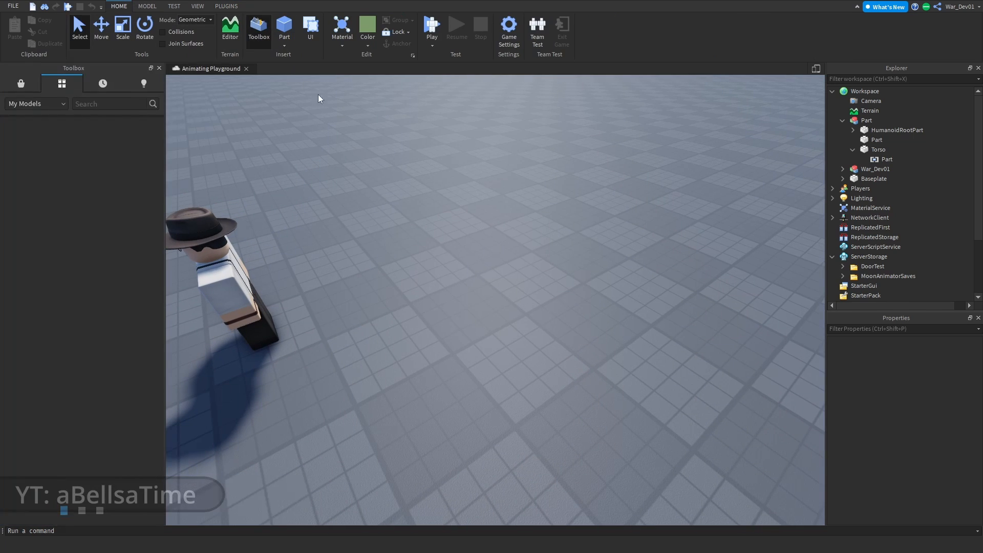
pyautogui.click(11, 85)
pyautogui.click(62, 101)
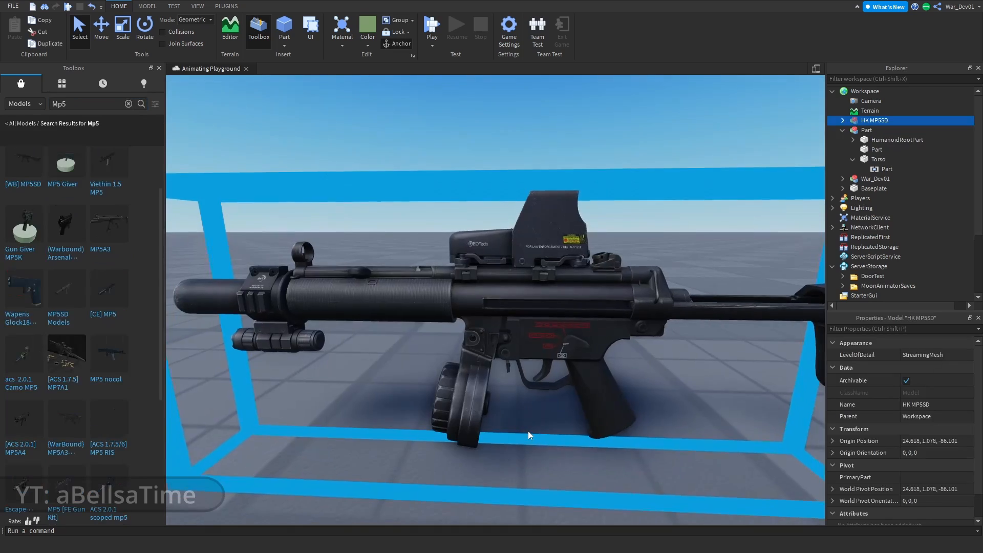
# Rename the HK MP5 lower receiver mesh part inside the HK MP5SD model to Handle.
pyautogui.scroll(3, 538, 420)
pyautogui.moveTo(548, 409); pyautogui.dragTo(537, 409, button='right')
pyautogui.scroll(1, 454, 382)
pyautogui.moveTo(454, 381); pyautogui.dragTo(431, 331, button='right')
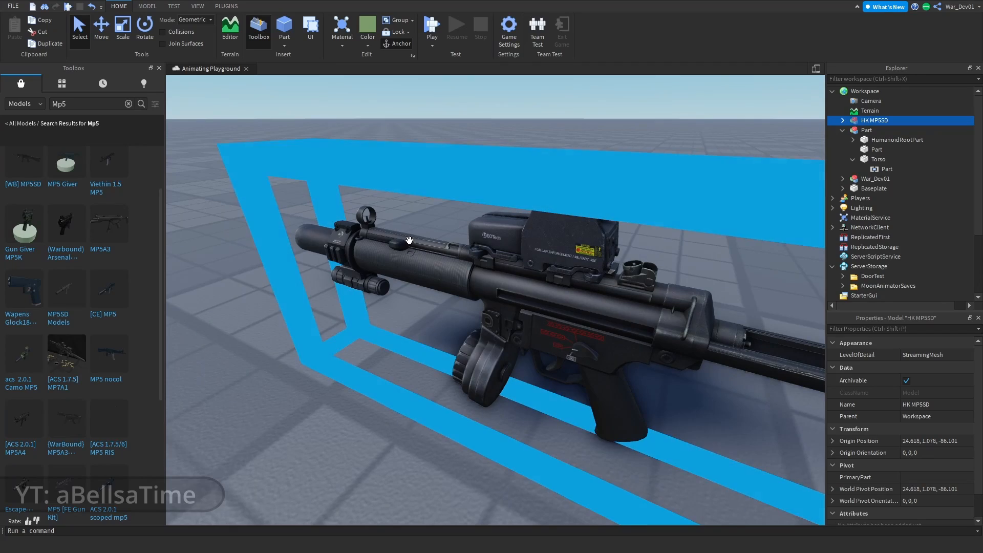
pyautogui.moveTo(656, 251); pyautogui.dragTo(653, 251, button='right')
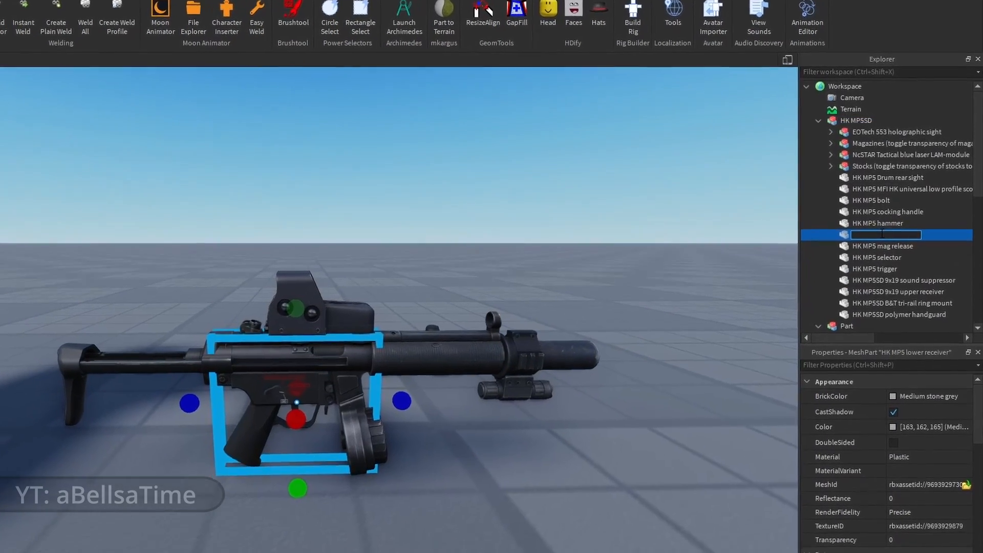
pyautogui.press('BackSpace')
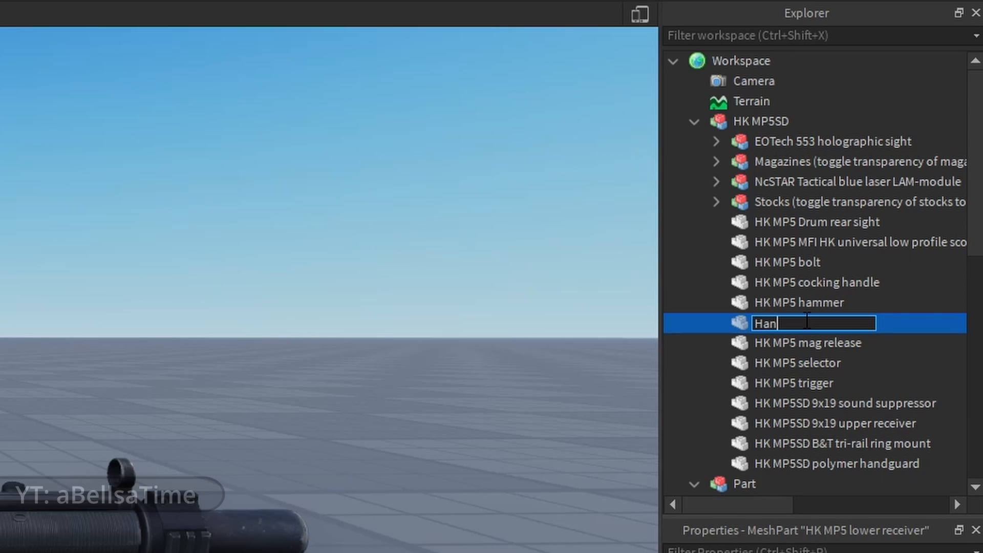
pyautogui.press('Return')
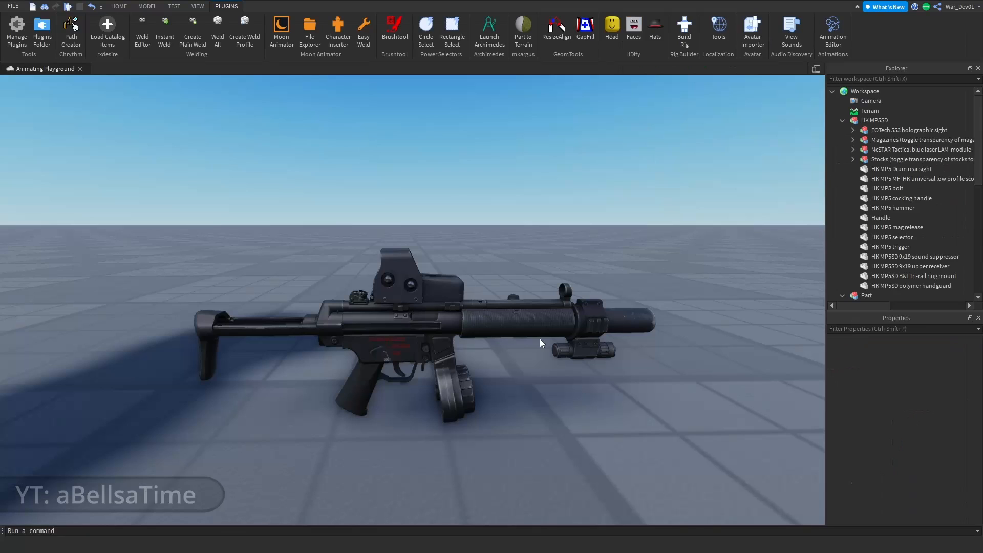
# Clean the HK MP5SD model with the Easy Weld cleaner.
pyautogui.click(59, 551)
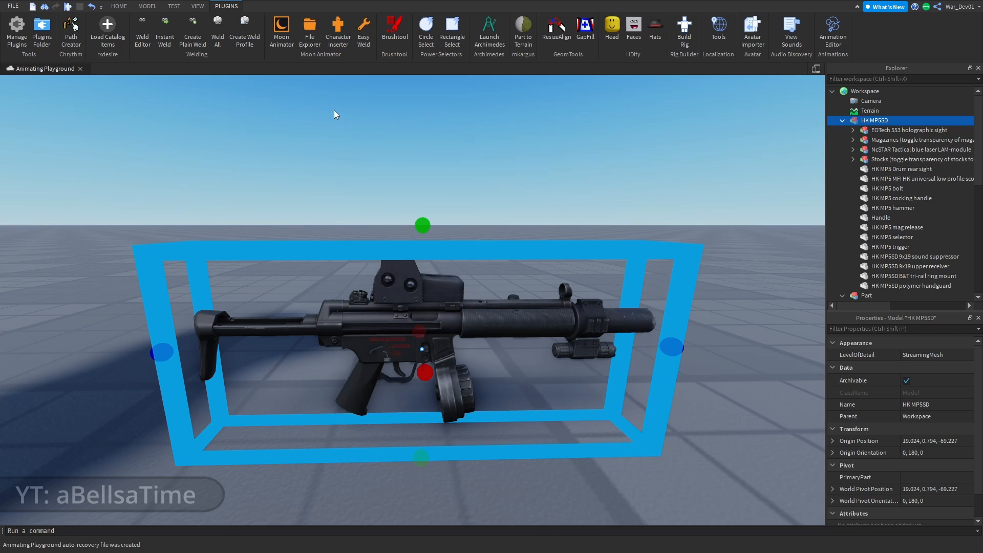
pyautogui.click(367, 39)
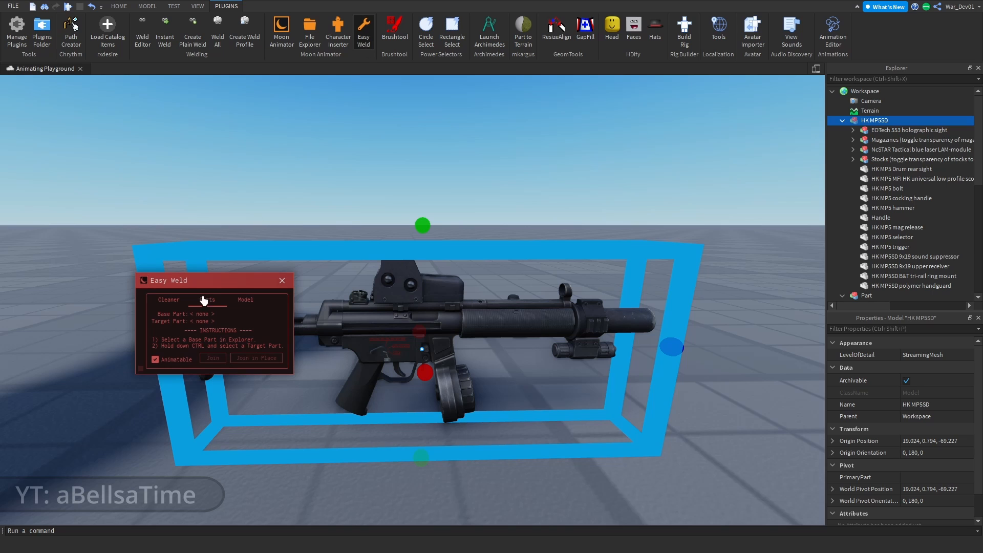
pyautogui.click(180, 304)
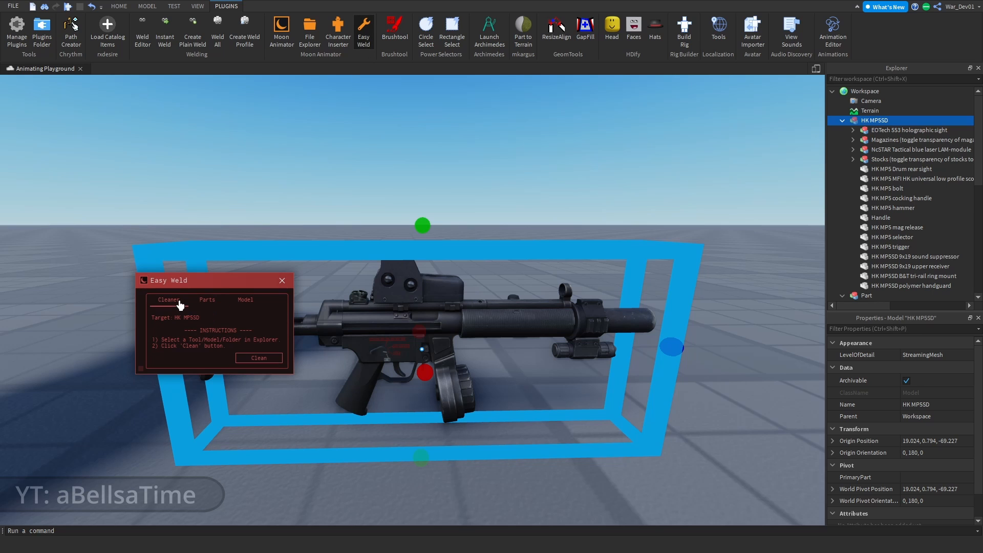
pyautogui.click(260, 358)
# Weld the cocking handle, bolt and X Products 50-round magazine to the Handle base part as animatable joints using Join in Place.
pyautogui.click(874, 120)
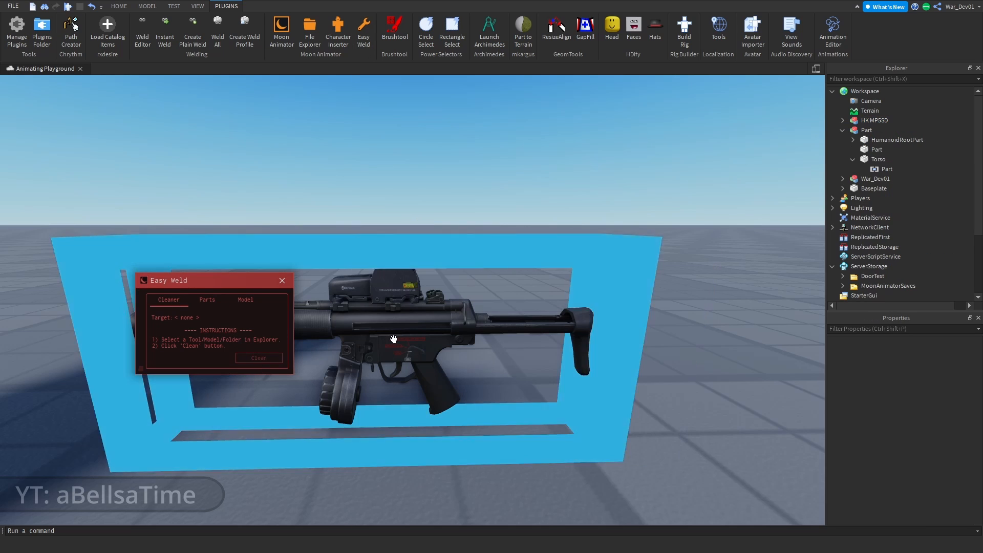
pyautogui.click(854, 130)
pyautogui.scroll(-3, 878, 189)
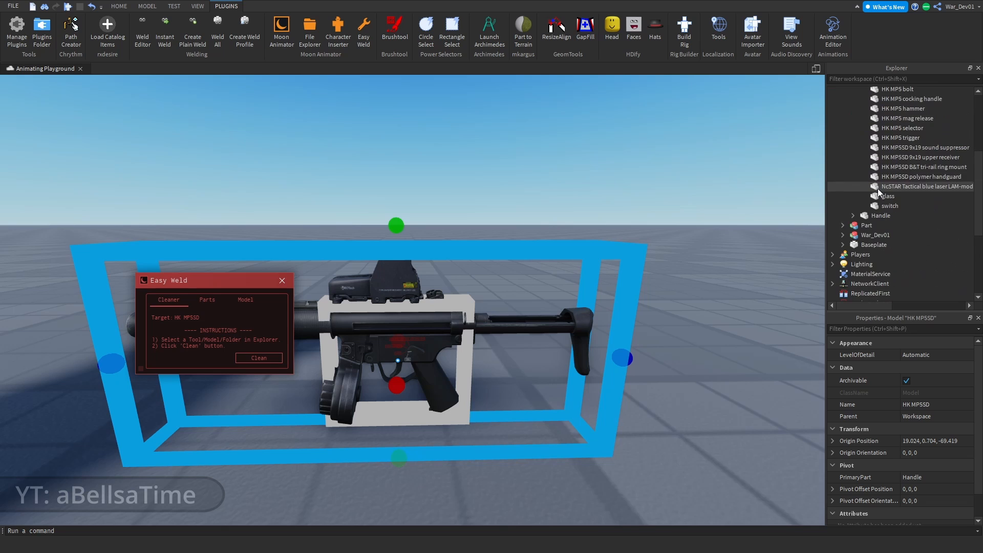
pyautogui.click(876, 218)
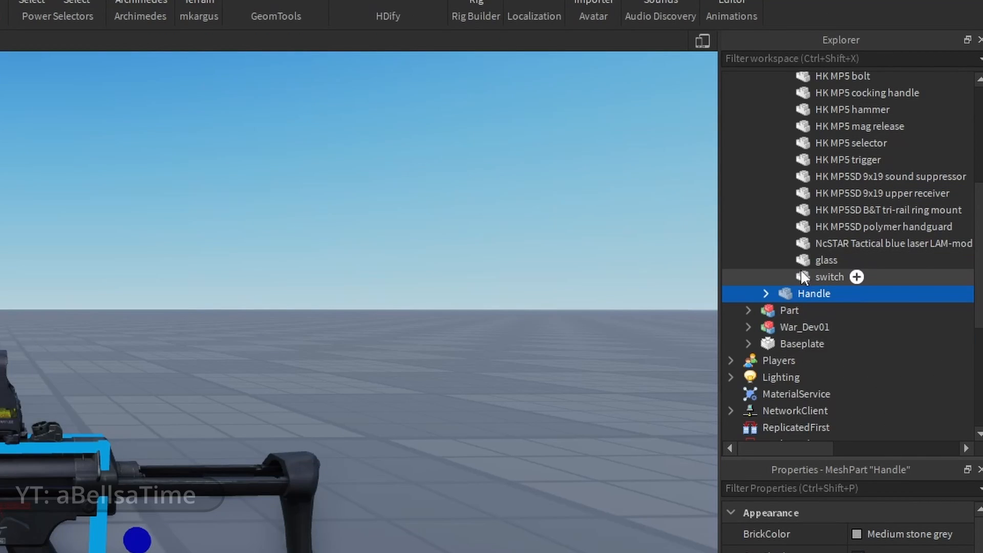
pyautogui.scroll(5, 873, 202)
pyautogui.scroll(8, 53, 524)
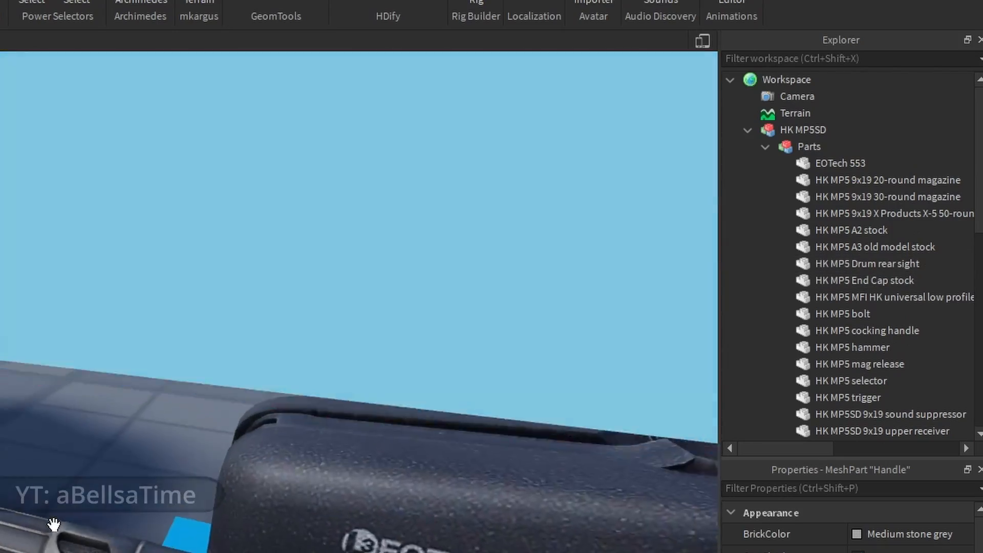
pyautogui.scroll(-5, 53, 525)
pyautogui.scroll(3, 54, 525)
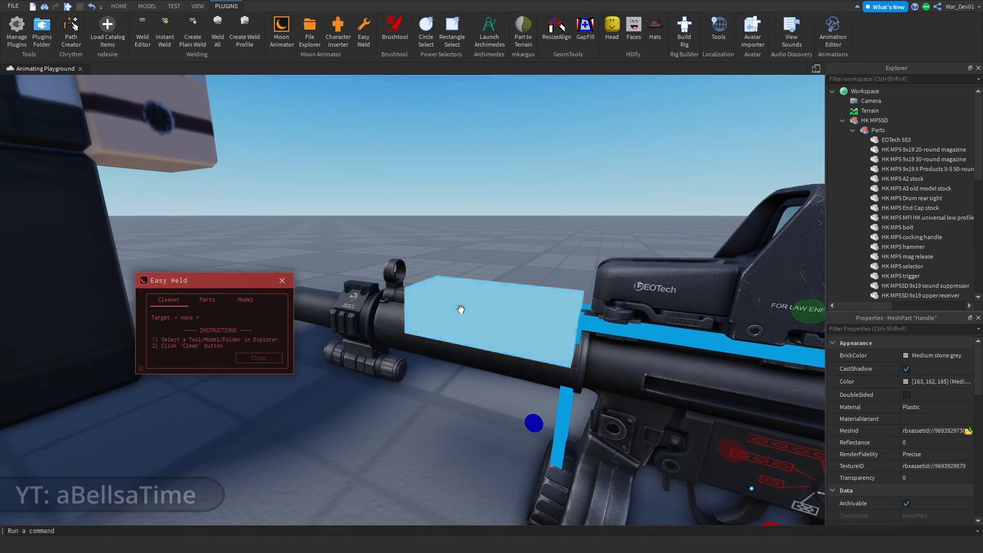
pyautogui.keyDown('ctrl'); pyautogui.click(461, 309); pyautogui.keyUp('ctrl')
pyautogui.moveTo(578, 328); pyautogui.dragTo(578, 328, button='right')
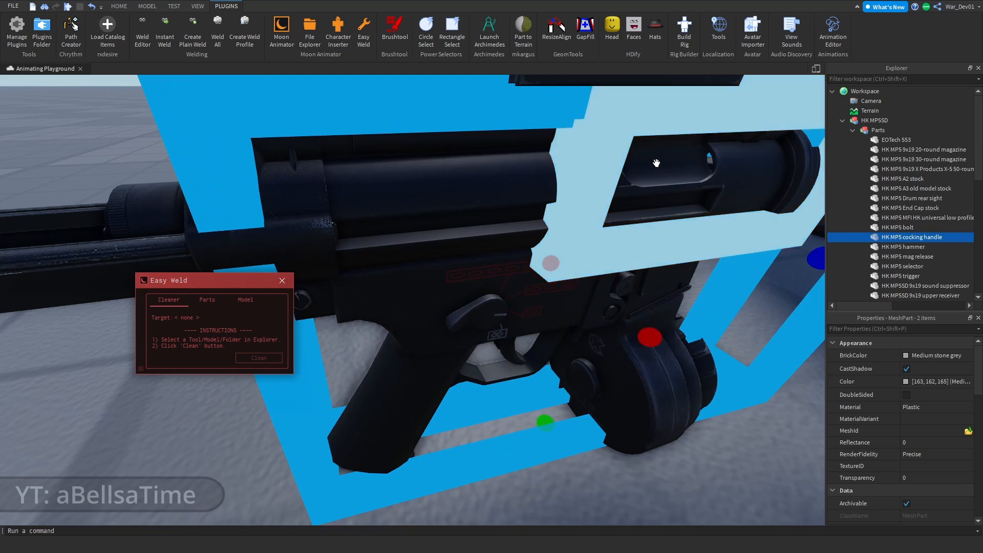
pyautogui.keyDown('ctrl'); pyautogui.click(656, 162); pyautogui.keyUp('ctrl')
pyautogui.moveTo(773, 211); pyautogui.dragTo(773, 212, button='right')
pyautogui.moveTo(774, 211); pyautogui.dragTo(774, 212, button='right')
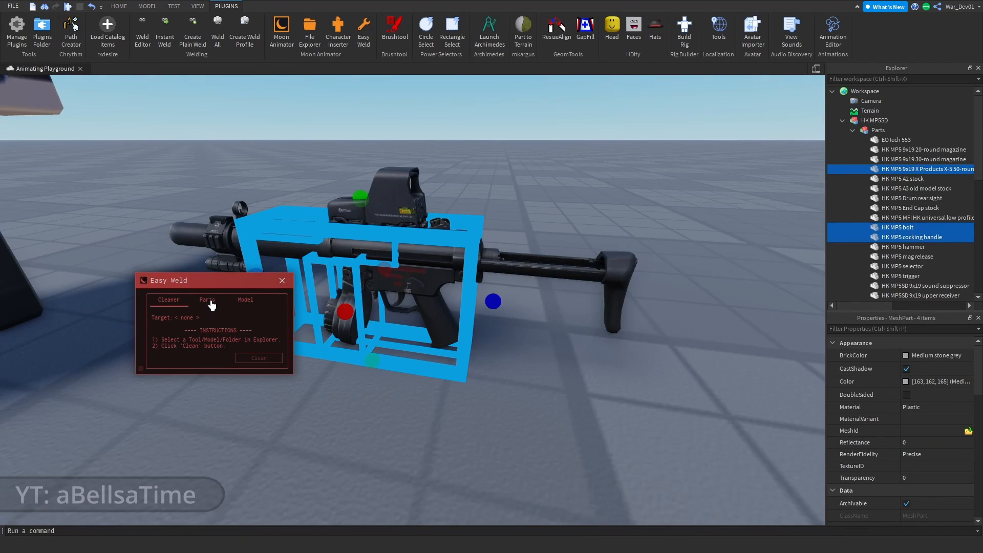
pyautogui.click(211, 305)
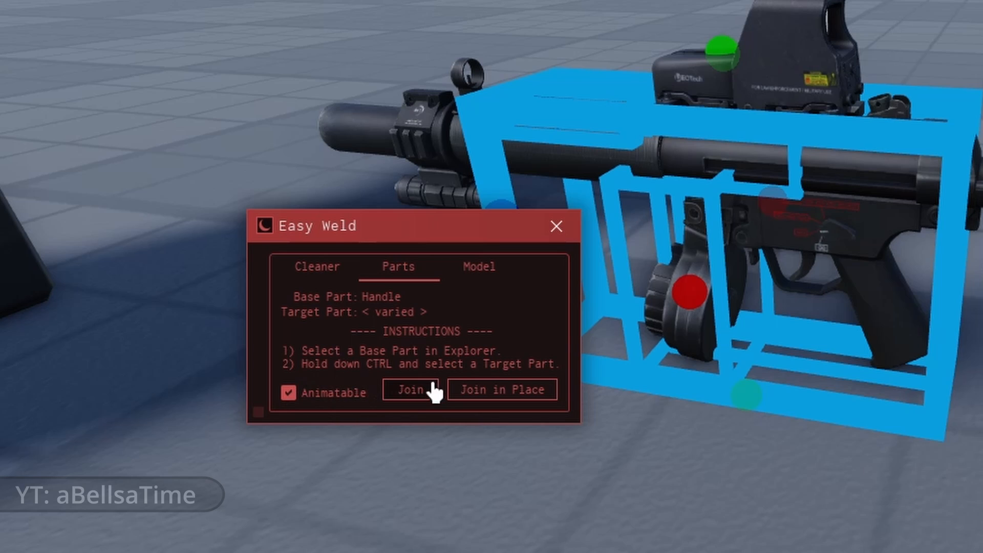
pyautogui.click(527, 392)
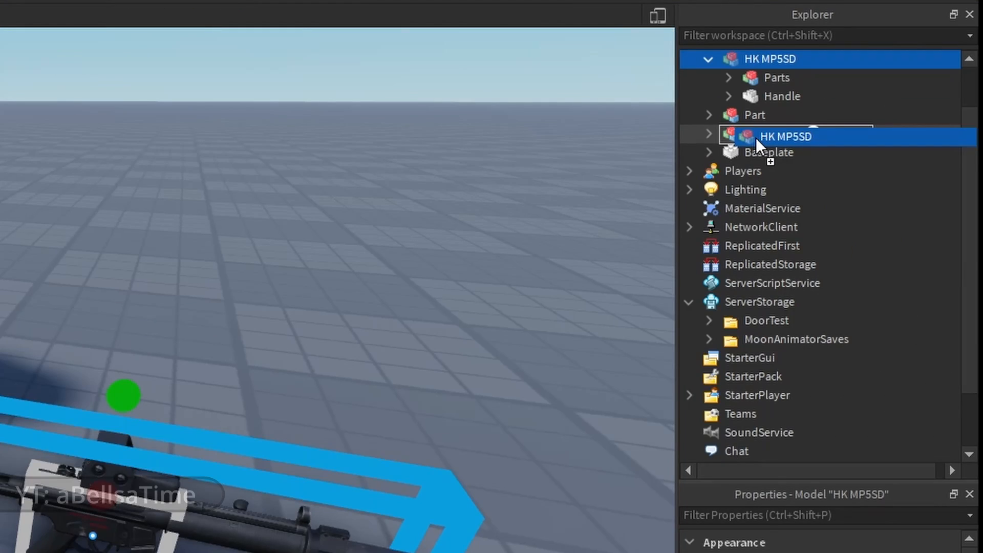
# Move the HK MP5SD model into the character rig and expand it to reach its Handle part.
pyautogui.moveTo(756, 137); pyautogui.dragTo(756, 137)
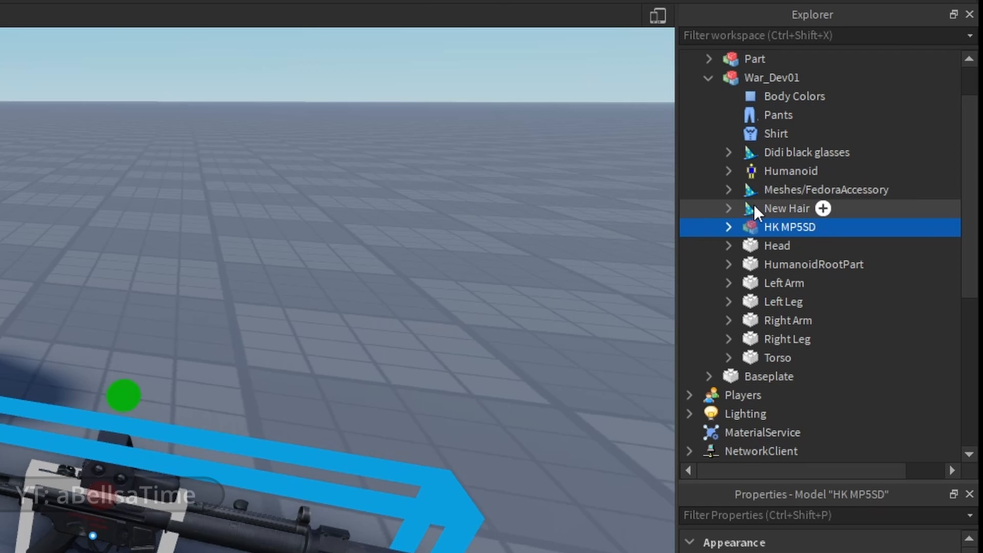
pyautogui.click(729, 227)
pyautogui.click(780, 263)
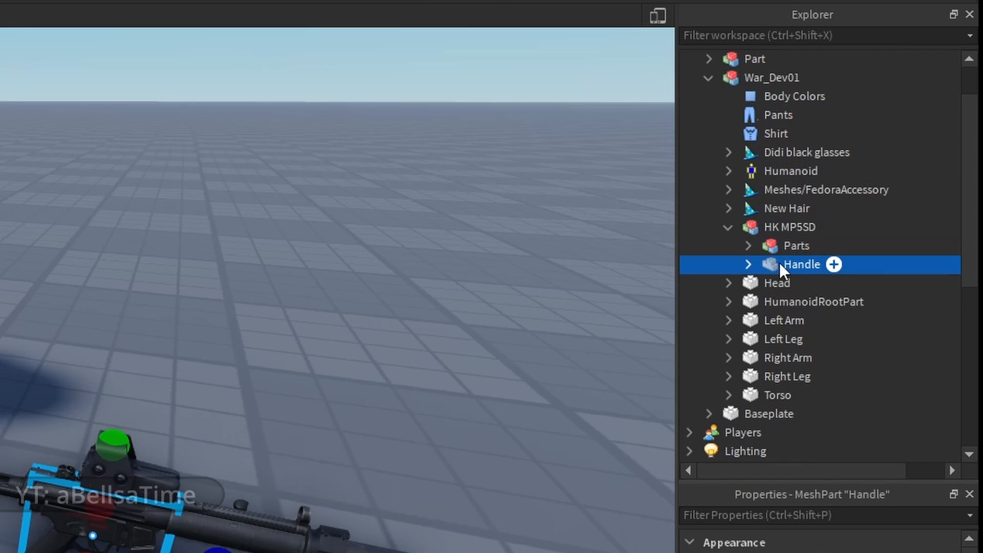
# Weld the gun's Handle to the rig's Right Arm as an animatable joint using Join in Place.
pyautogui.click(775, 362)
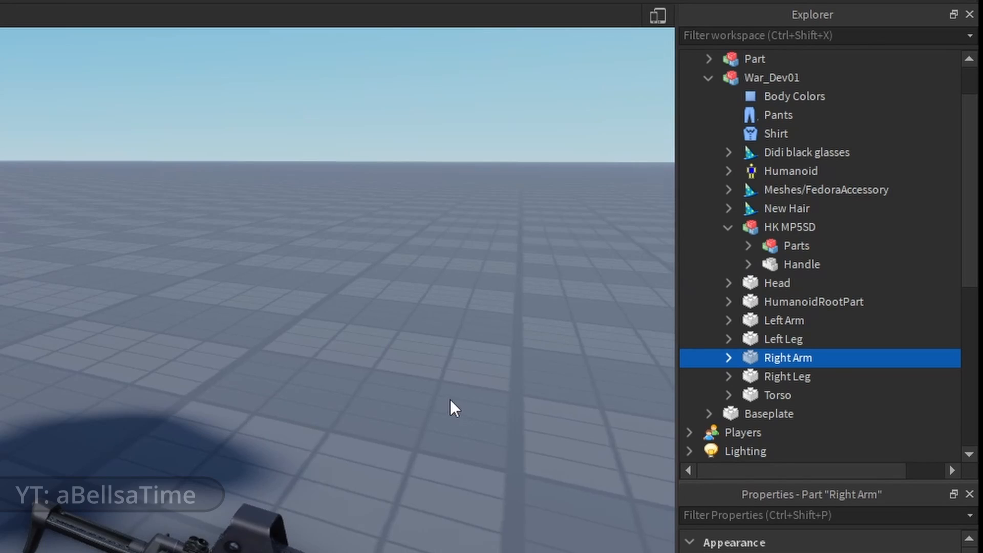
pyautogui.moveTo(770, 358)
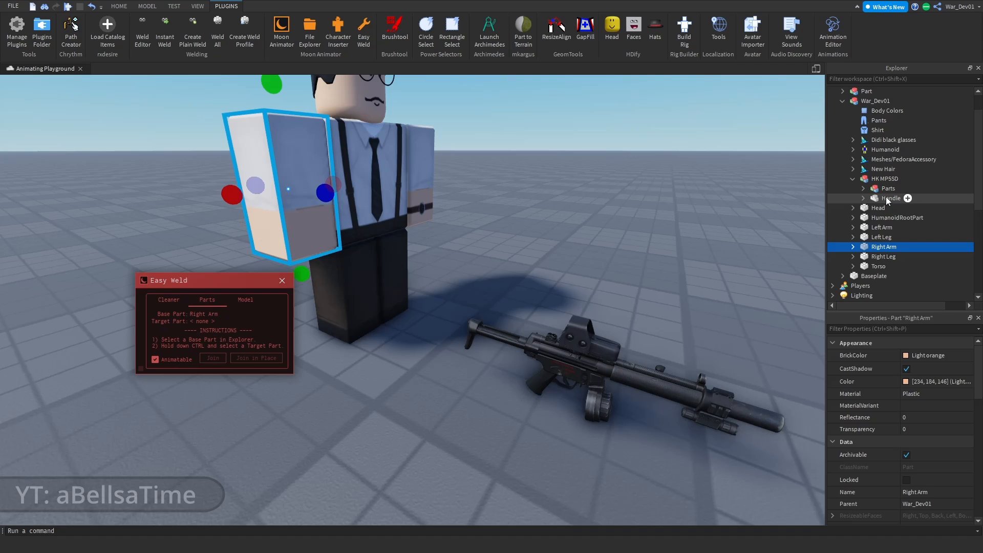
pyautogui.keyDown('ctrl'); pyautogui.click(793, 264); pyautogui.keyUp('ctrl')
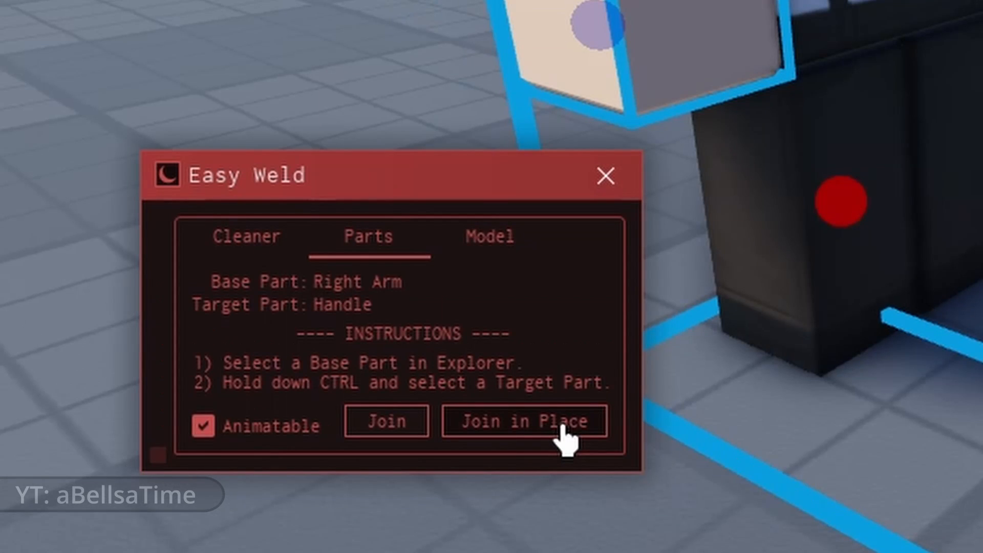
pyautogui.click(268, 359)
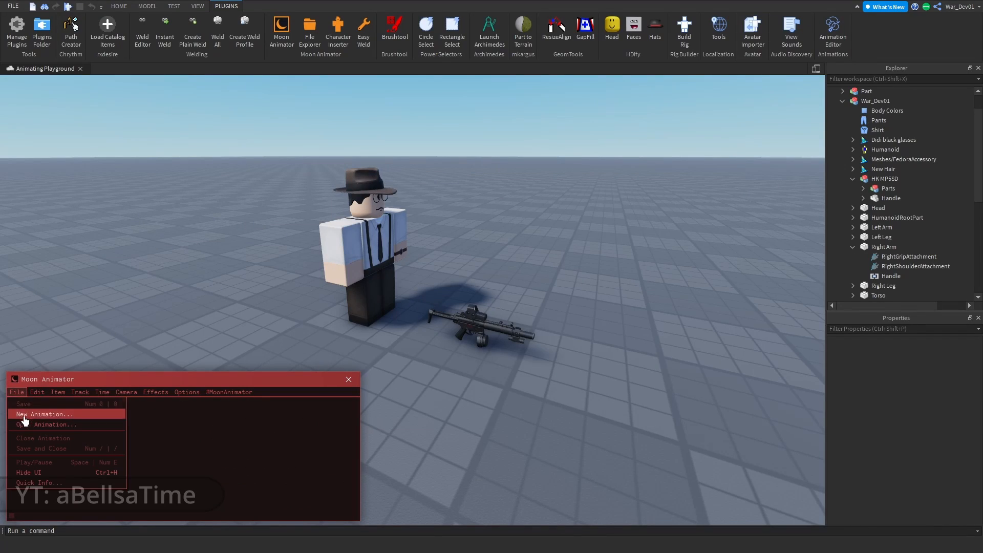
# Open the saved Test animation in Moon Animator.
pyautogui.click(25, 418)
pyautogui.click(31, 396)
pyautogui.click(176, 364)
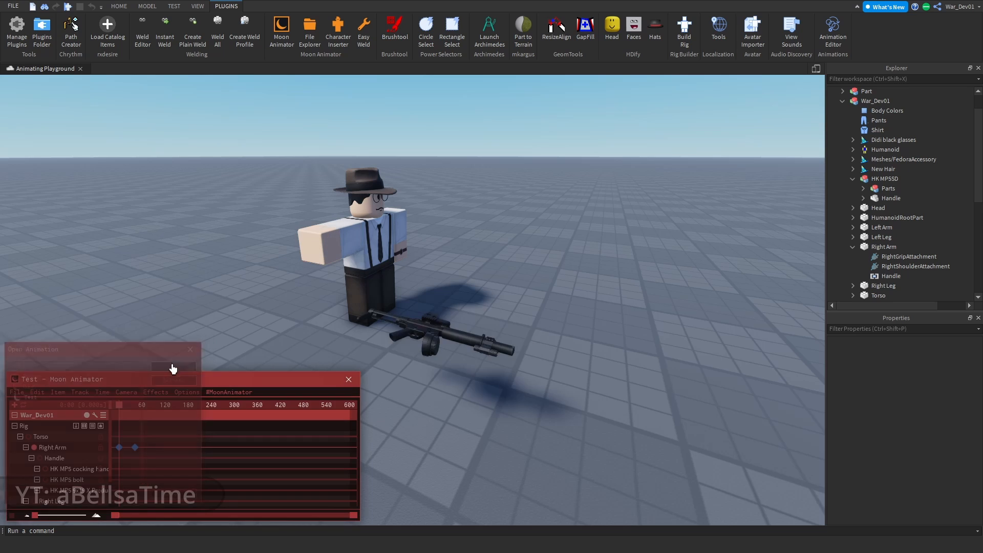
# Switch the transform gizmo on the gun's Handle back and forth between position and rotation modes.
pyautogui.press('r')
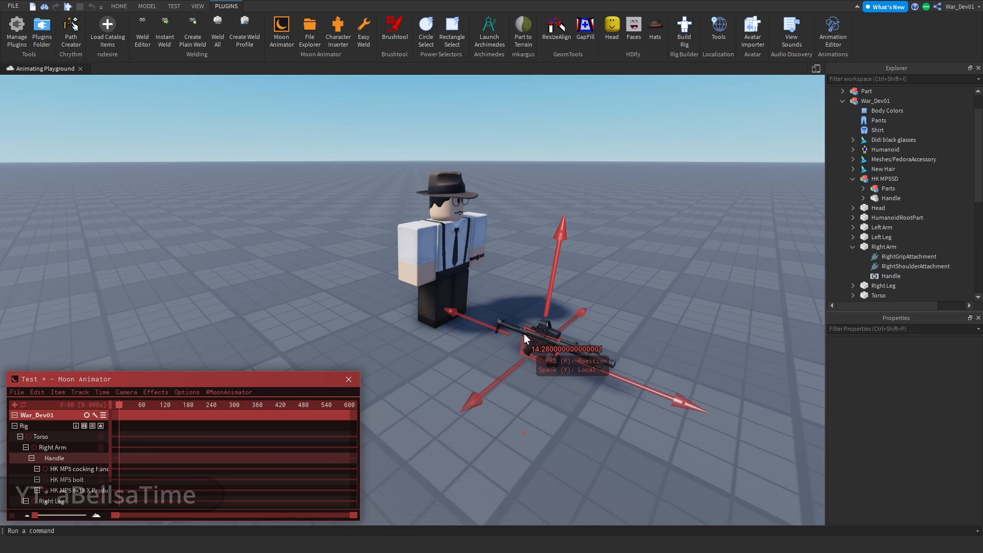
pyautogui.press('r')
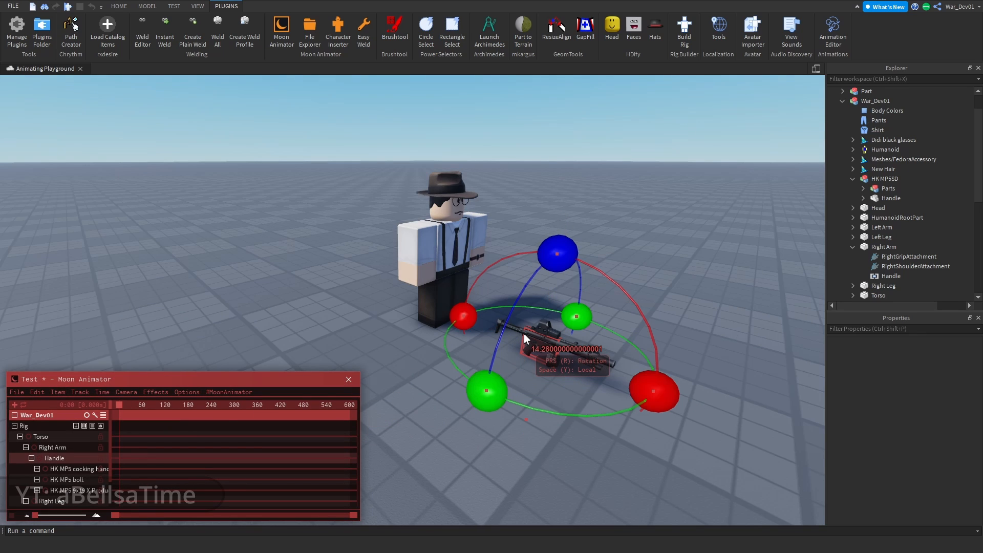
pyautogui.press('r')
pyautogui.press('r')
pyautogui.press('r')
pyautogui.press('r')
pyautogui.press('r')
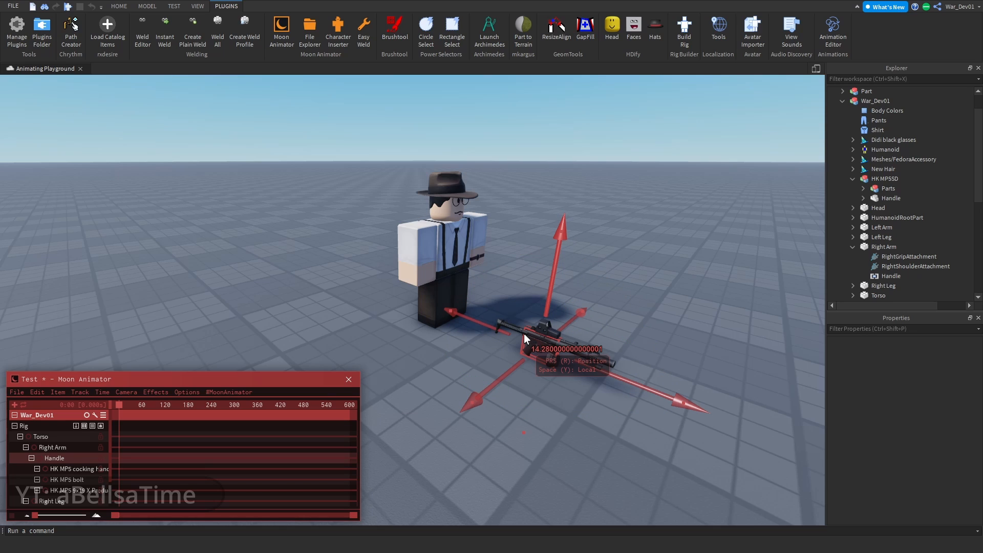
pyautogui.press('r')
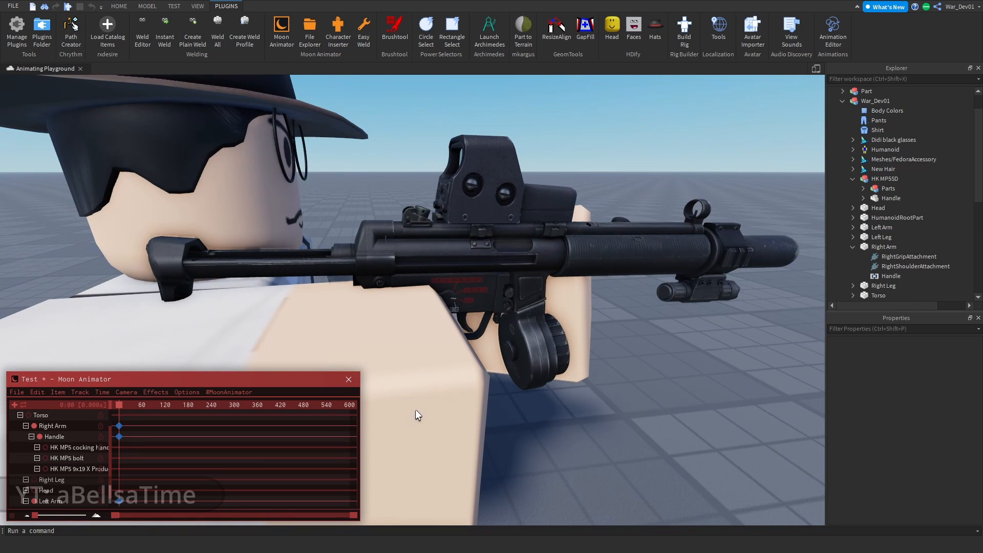
# Shift the HK MP5 cocking handle along the gun at frame 0 to key its position.
pyautogui.click(70, 447)
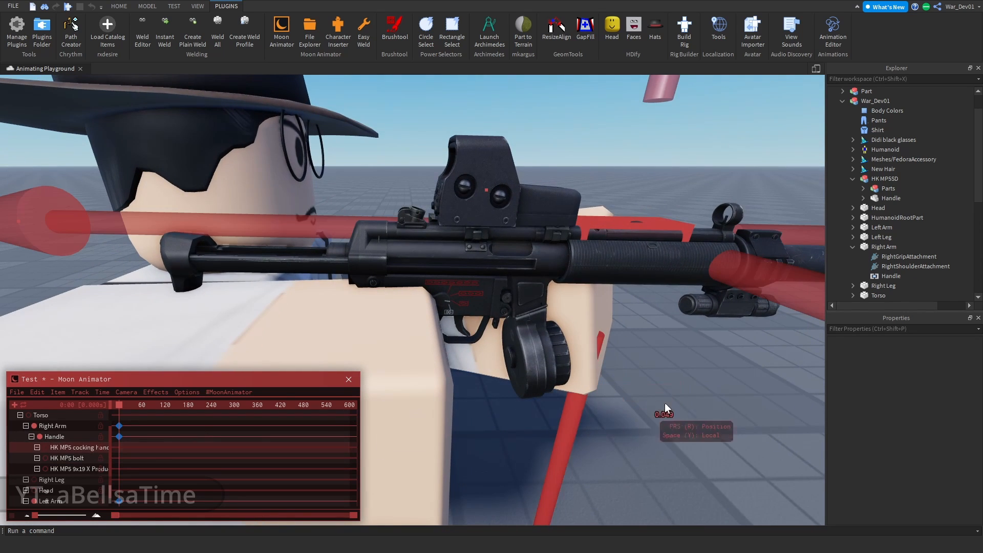
pyautogui.moveTo(550, 414); pyautogui.dragTo(517, 368)
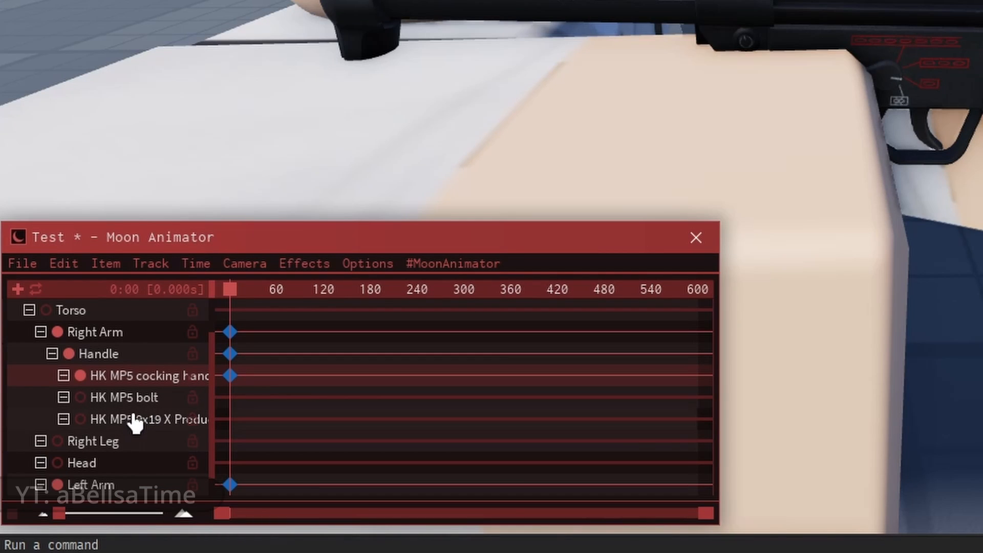
# Try pulling the gun's magazine about 1 stud down out of the receiver.
pyautogui.click(134, 418)
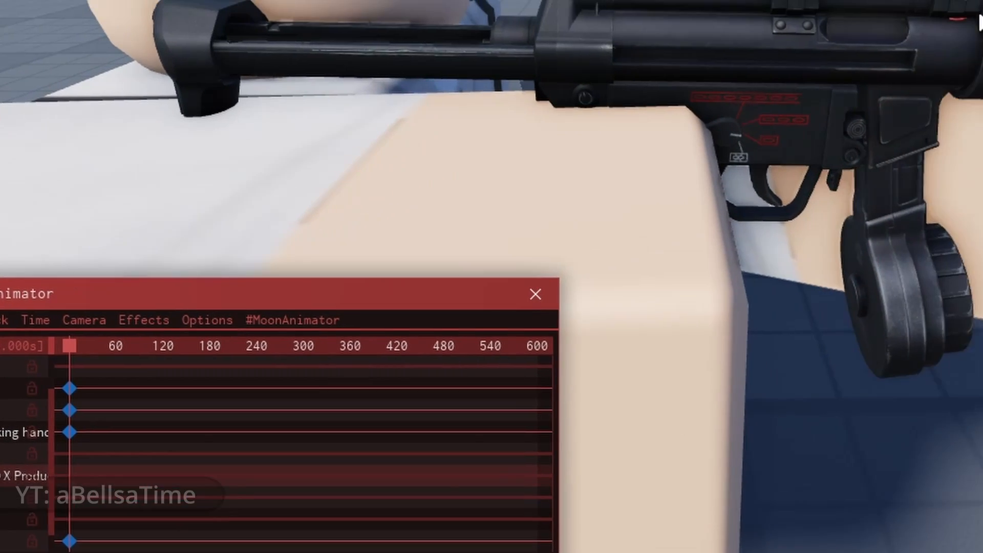
pyautogui.moveTo(745, 112); pyautogui.dragTo(727, 438)
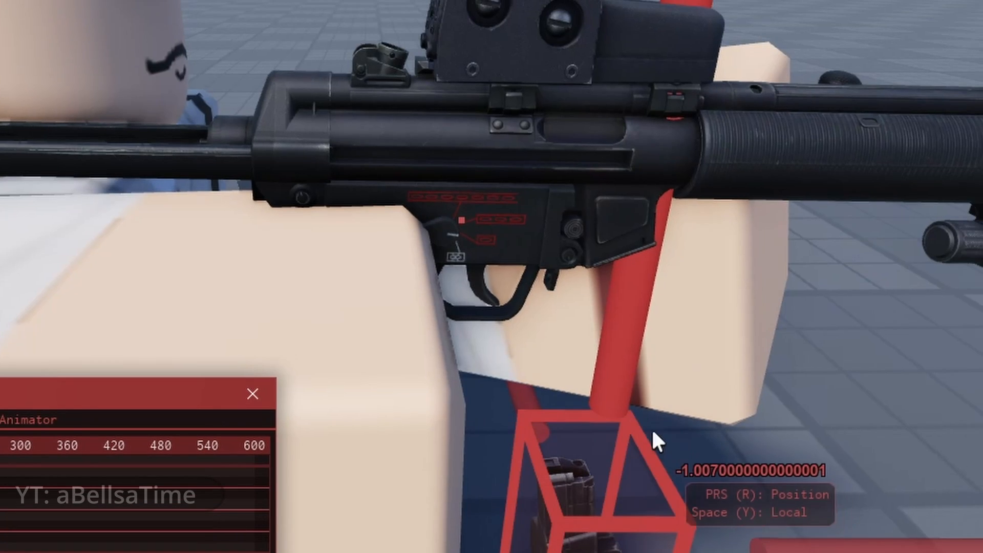
pyautogui.moveTo(691, 233); pyautogui.dragTo(720, 1)
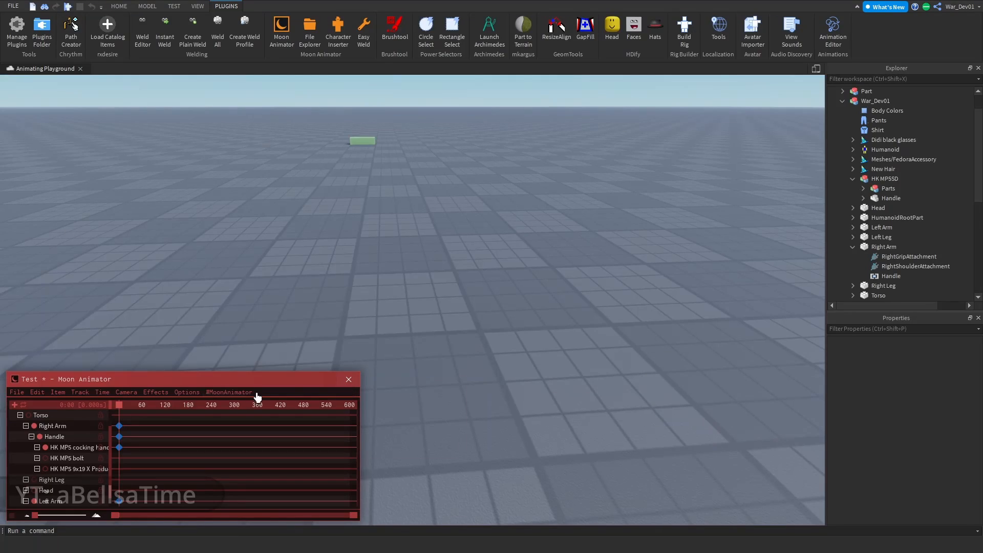
# Save the Test animation and close the Moon Animator window.
pyautogui.click(17, 392)
pyautogui.click(27, 408)
pyautogui.click(348, 380)
# Insert a new block part on the baseplate and reopen Moon Animator.
pyautogui.moveTo(416, 353); pyautogui.dragTo(394, 328, button='right')
pyautogui.click(148, 6)
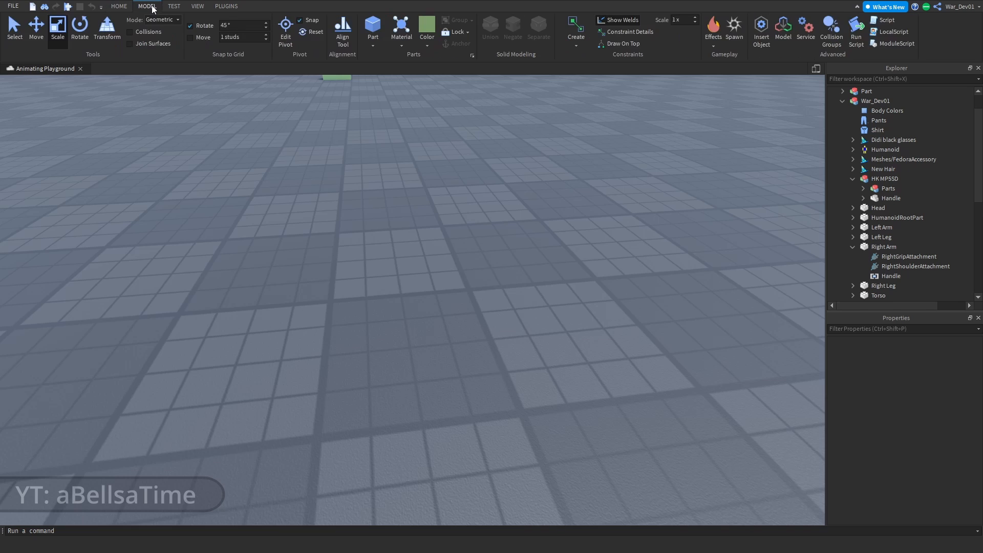
pyautogui.click(375, 27)
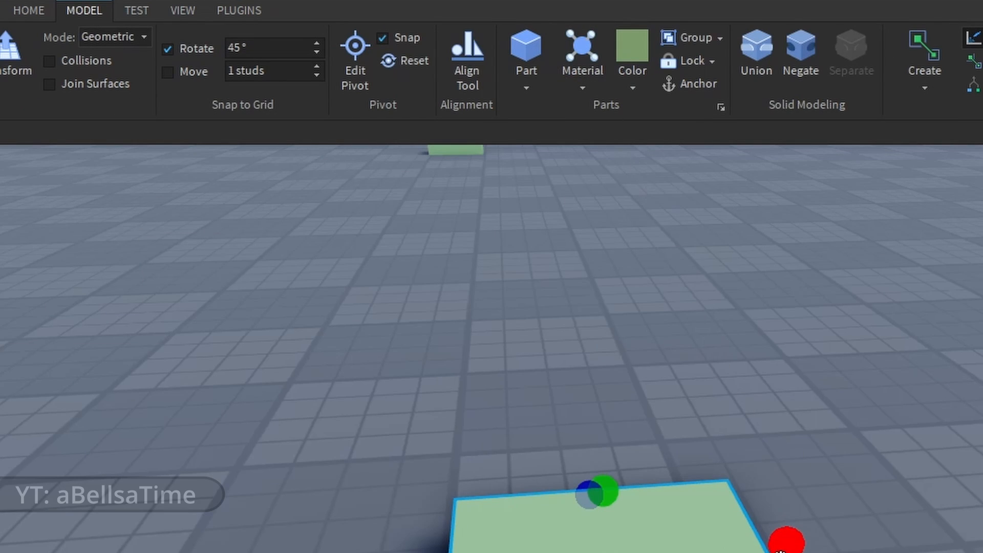
pyautogui.click(240, 10)
pyautogui.click(281, 32)
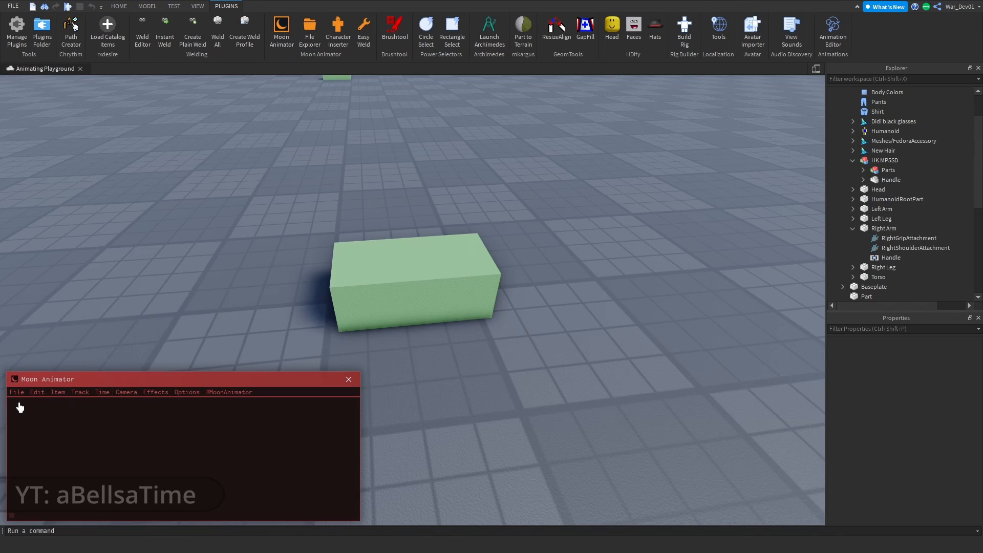
# Add the block part to the Test animation with CFrame and Color tracks, and key its CFrame at frame 0.
pyautogui.click(20, 408)
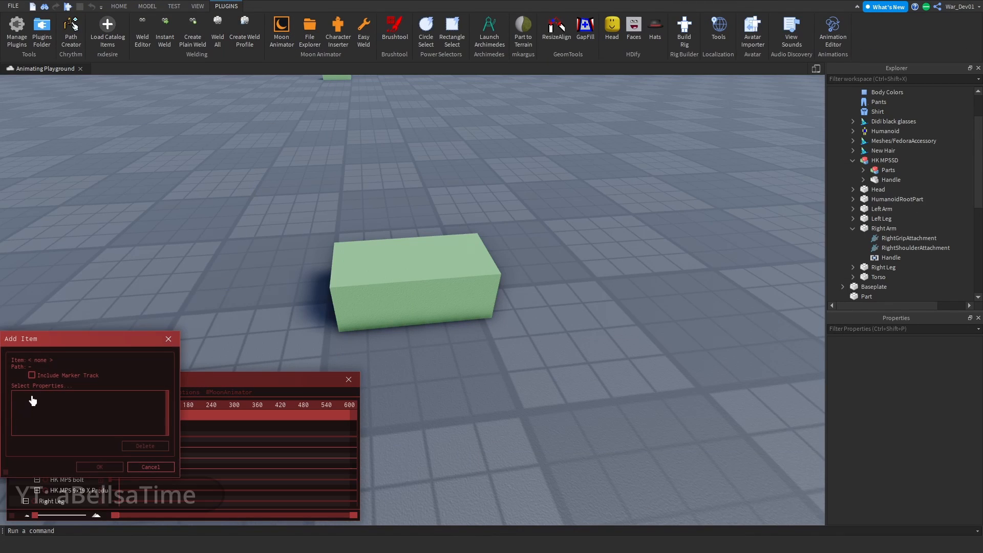
pyautogui.click(461, 279)
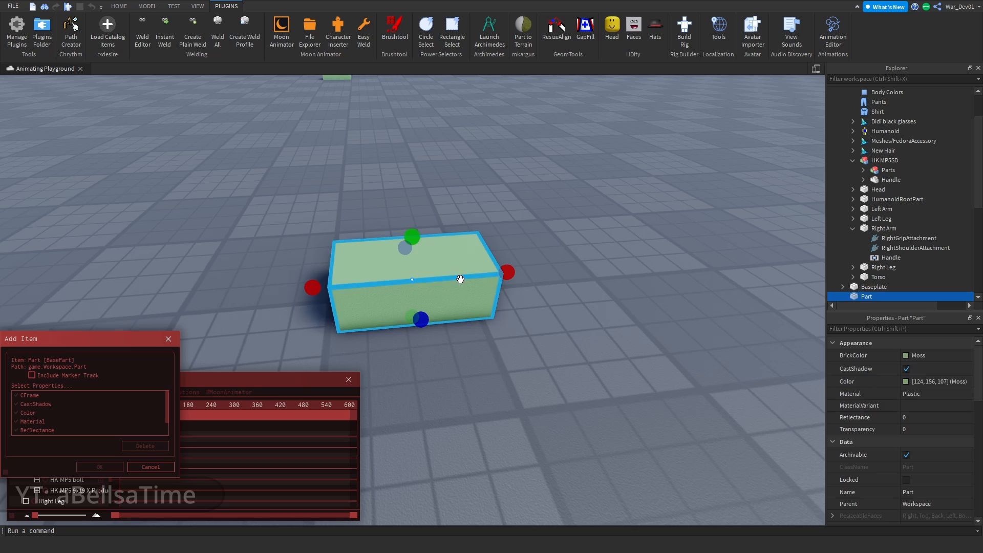
pyautogui.click(27, 396)
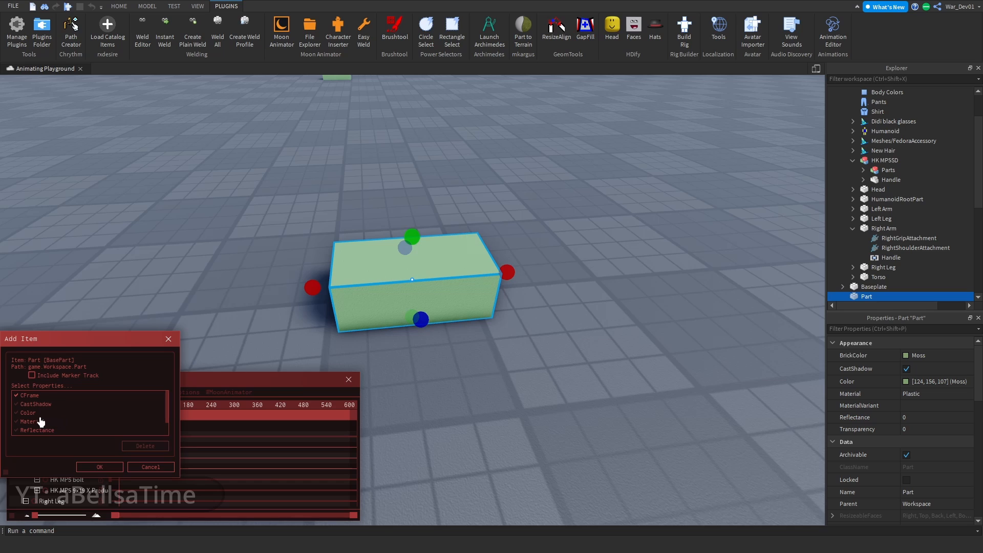
pyautogui.click(88, 467)
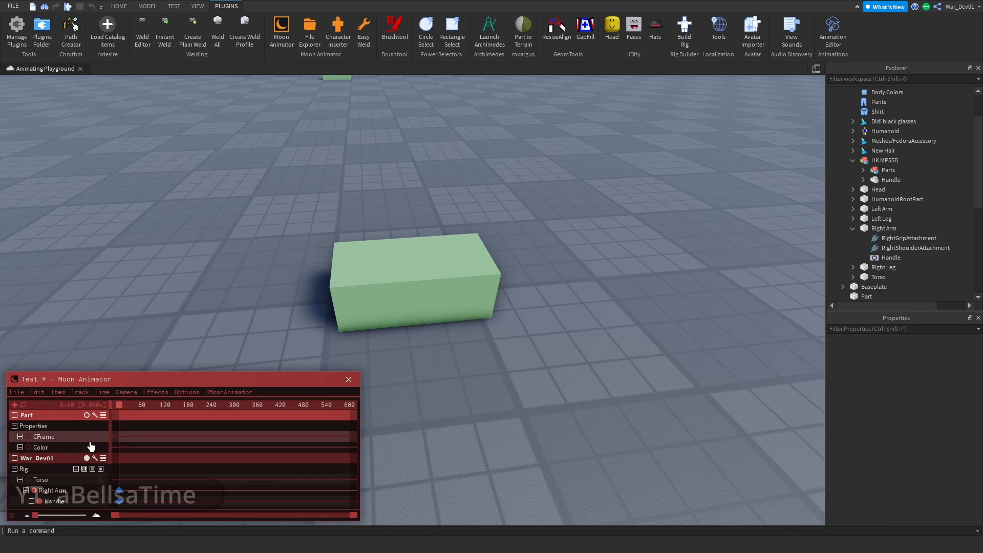
pyautogui.press('=')
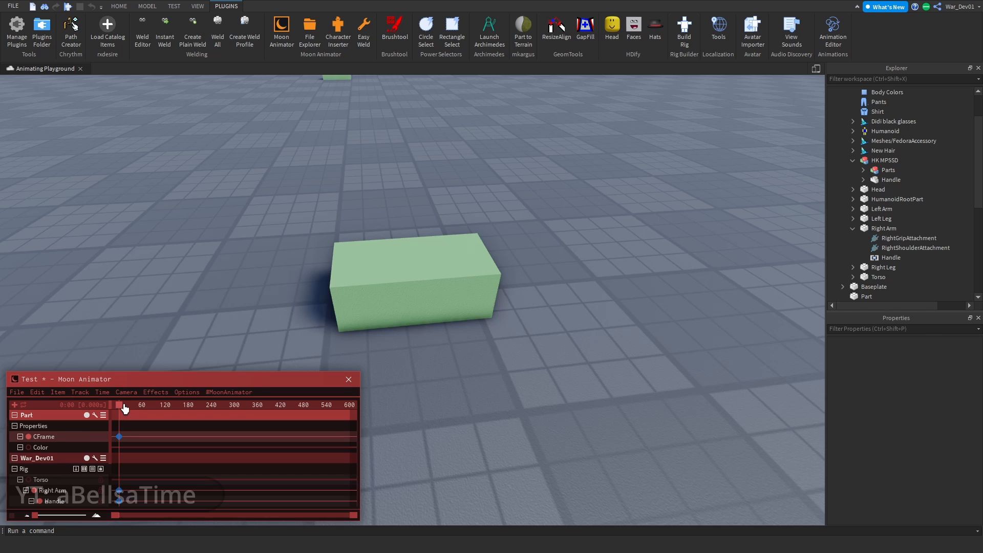
# Raise the block above the baseplate at frame 55 to key its new position.
pyautogui.moveTo(120, 408); pyautogui.dragTo(139, 407)
pyautogui.moveTo(426, 265); pyautogui.dragTo(346, 248, button='right')
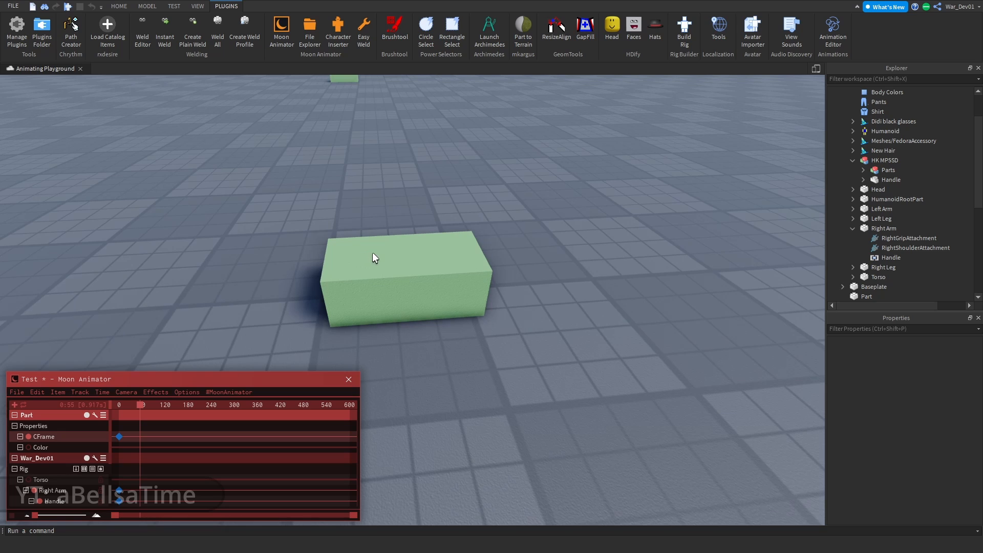
pyautogui.click(392, 258)
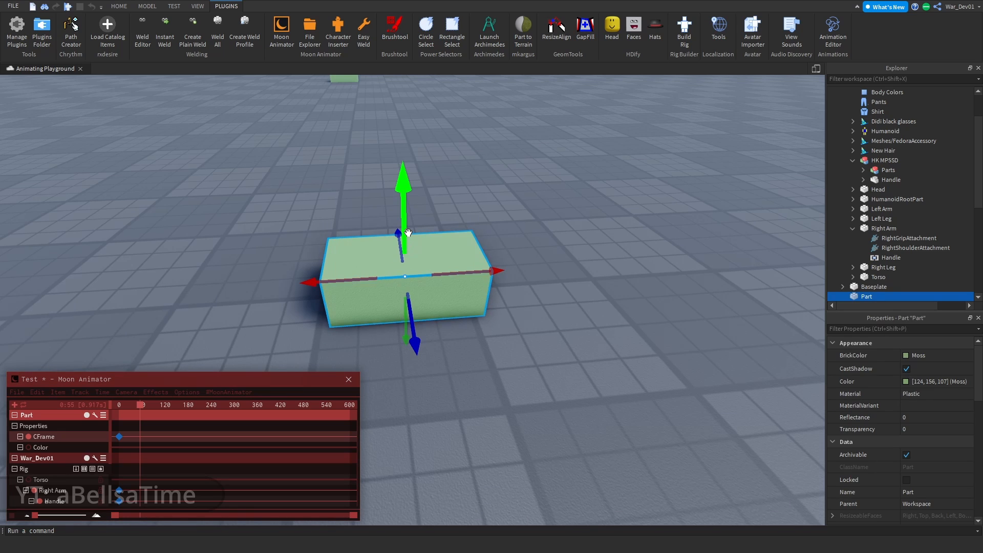
pyautogui.moveTo(409, 233); pyautogui.dragTo(407, 156)
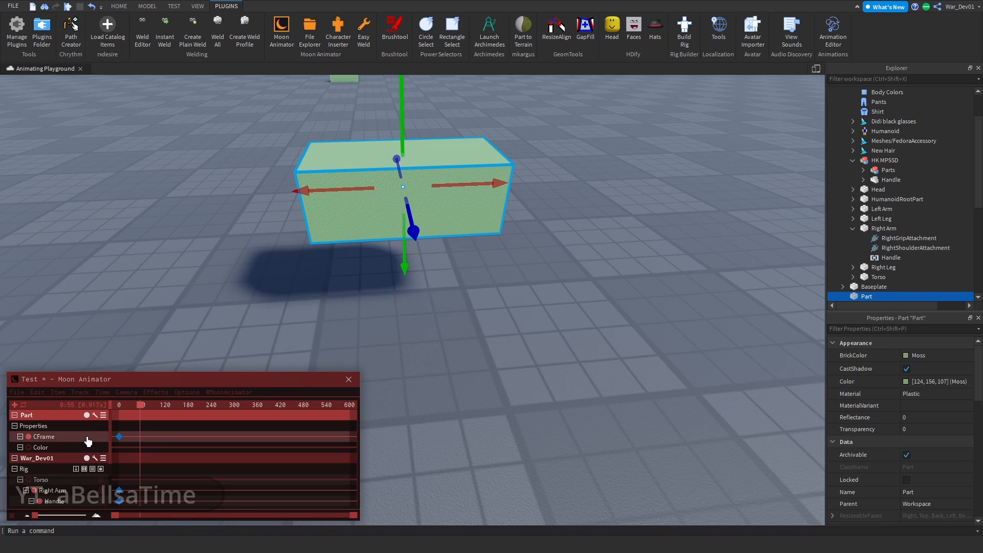
# Key the block's color as red 156, 44, 11 at frame 55 and play the animation from frame 0.
pyautogui.click(88, 442)
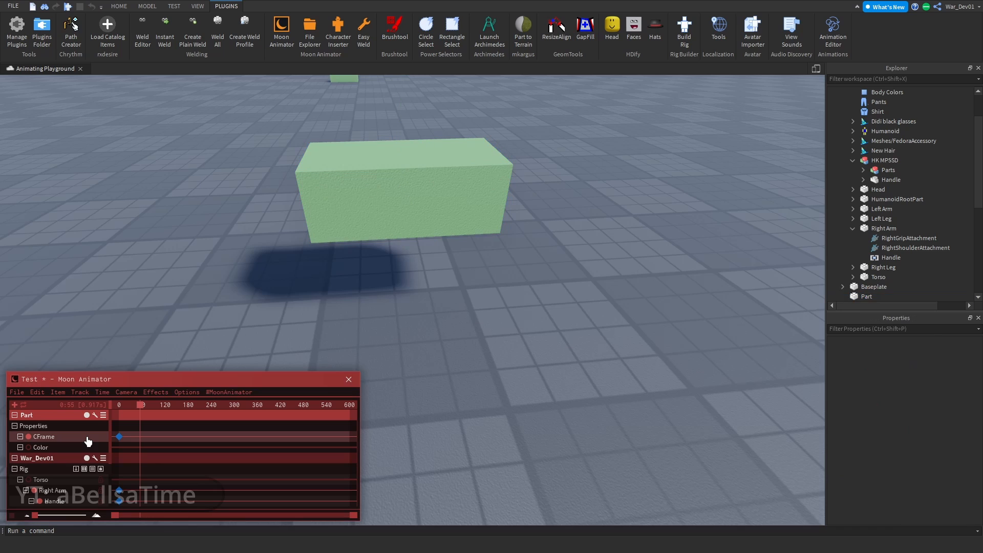
pyautogui.press('+')
pyautogui.doubleClick(140, 449)
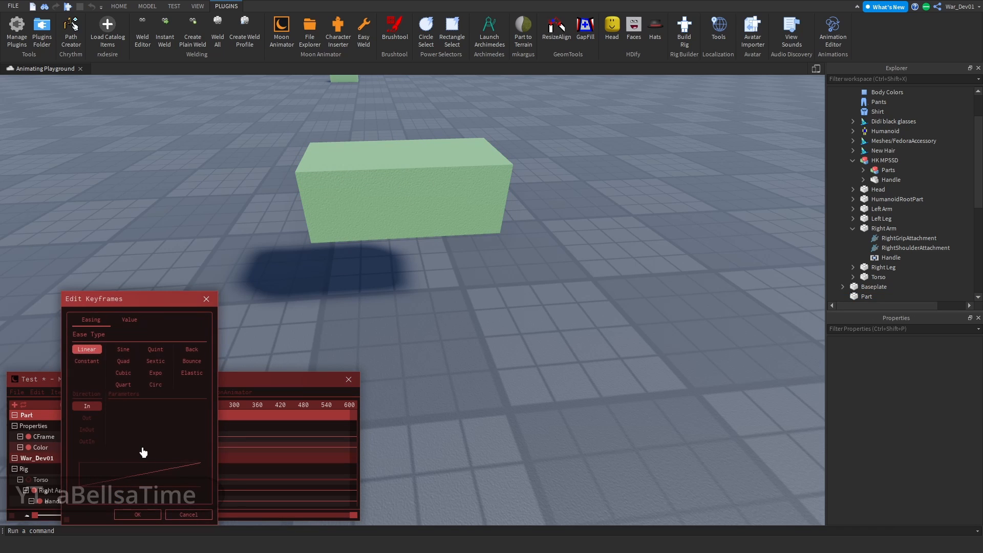
pyautogui.click(129, 321)
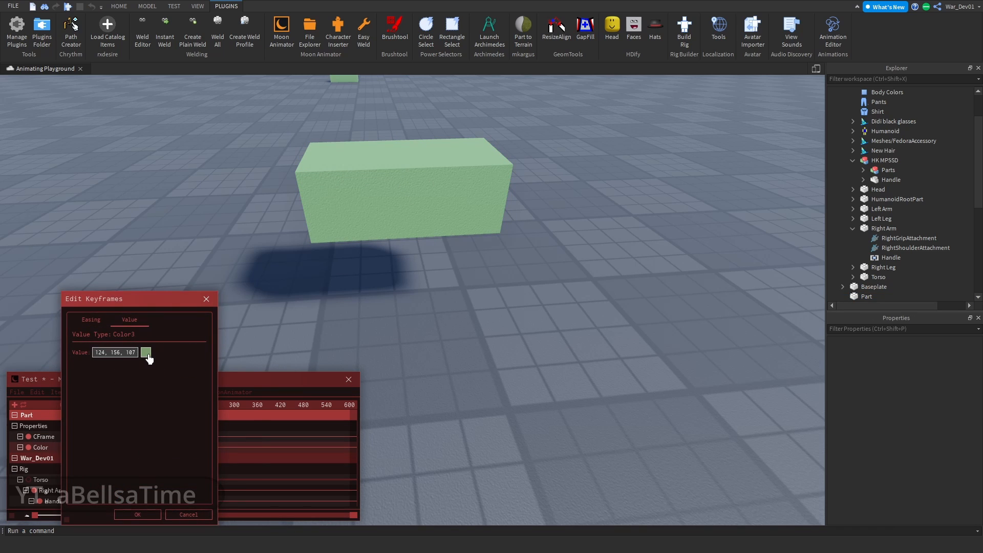
pyautogui.click(146, 352)
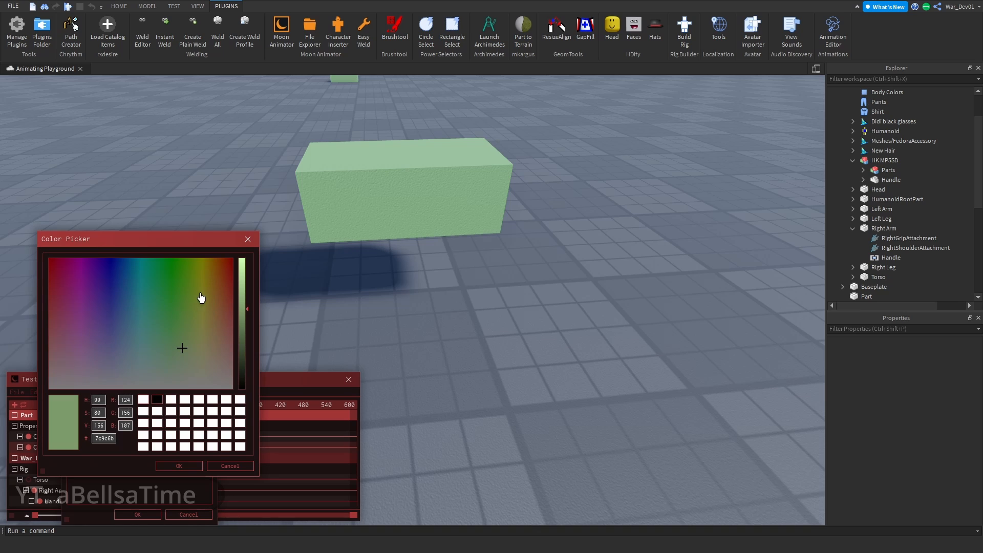
pyautogui.moveTo(215, 285); pyautogui.dragTo(226, 267)
pyautogui.click(173, 467)
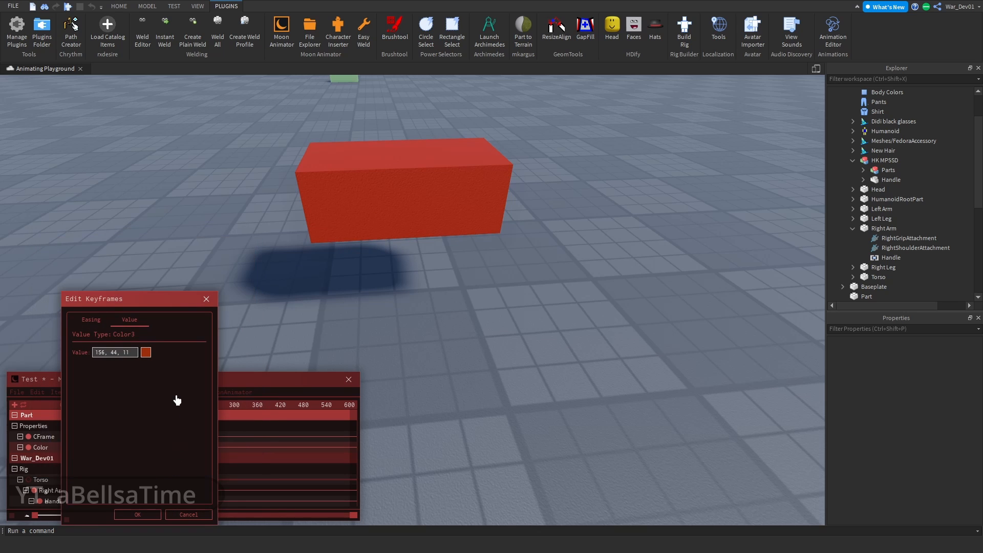
pyautogui.click(158, 515)
pyautogui.click(111, 420)
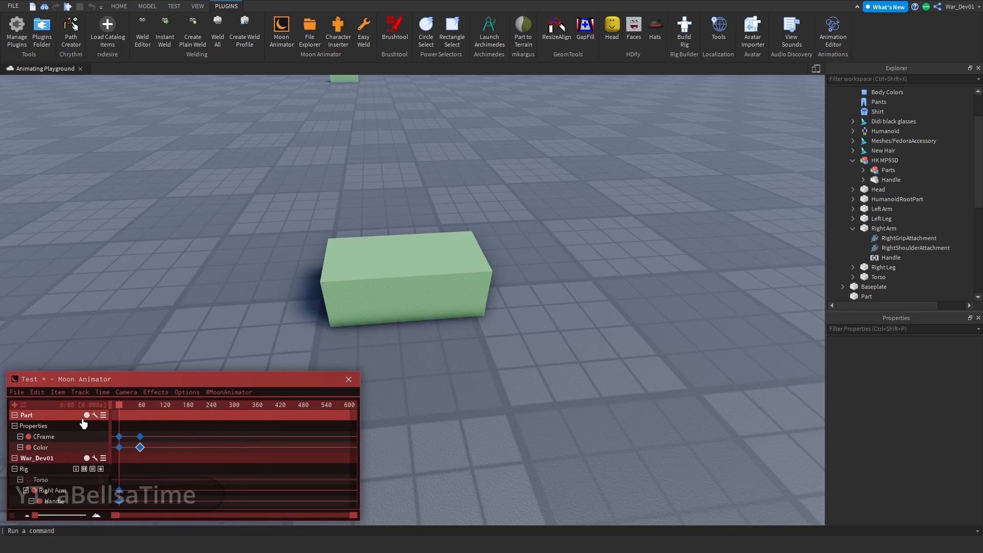
pyautogui.press('space')
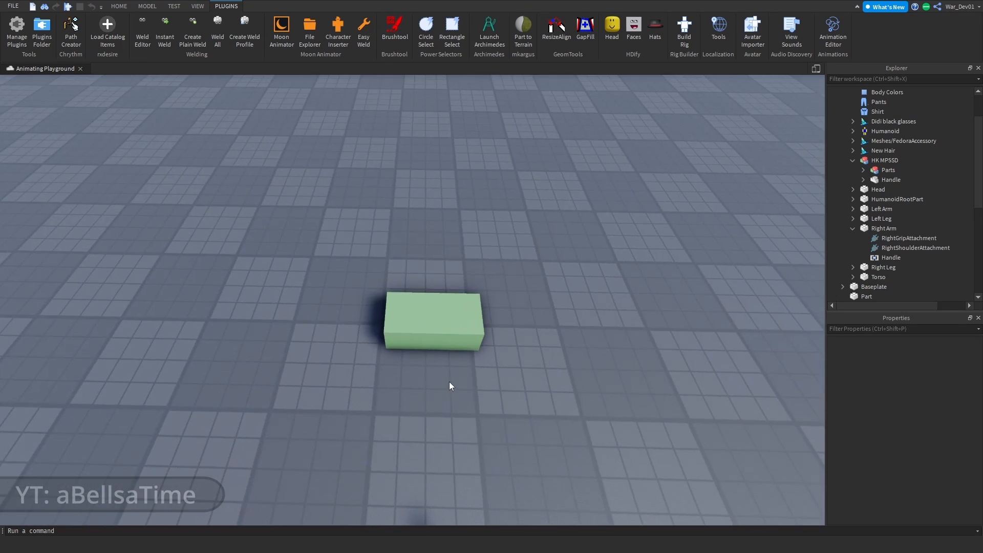
# Duplicate the block part in place and rename the copy Torso.
pyautogui.moveTo(449, 383); pyautogui.dragTo(449, 382, button='right')
pyautogui.moveTo(470, 257); pyautogui.dragTo(470, 256, button='right')
pyautogui.scroll(4, 471, 256)
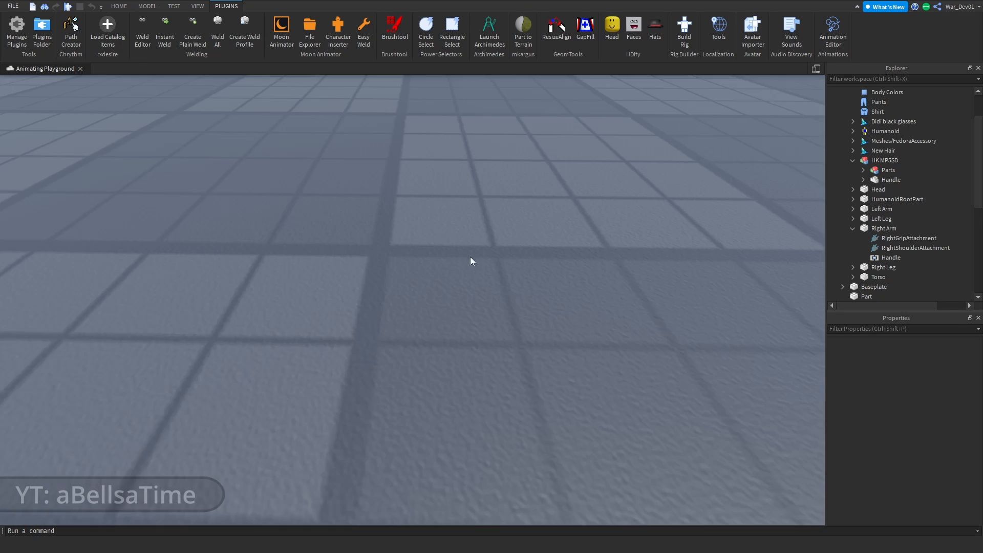
pyautogui.scroll(-4, 470, 257)
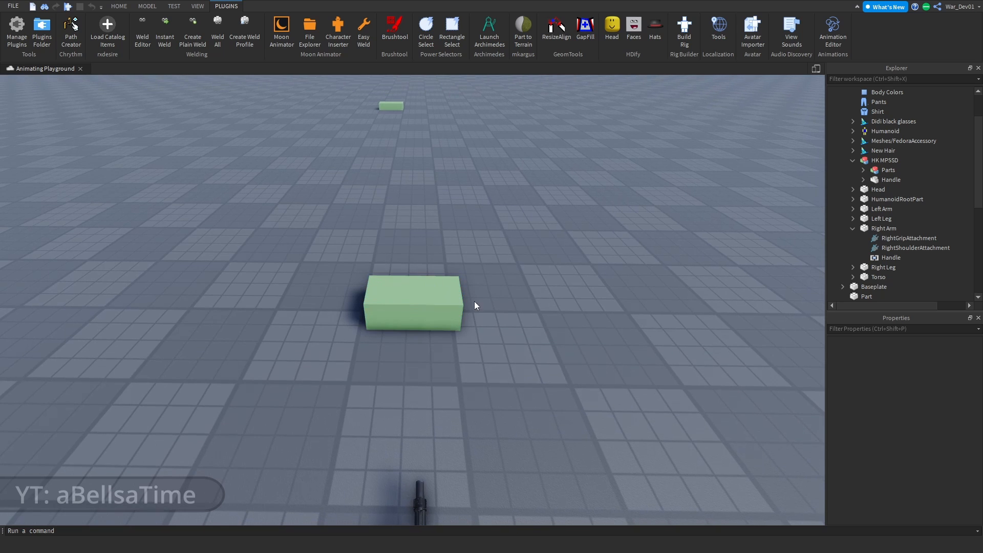
pyautogui.click(453, 307)
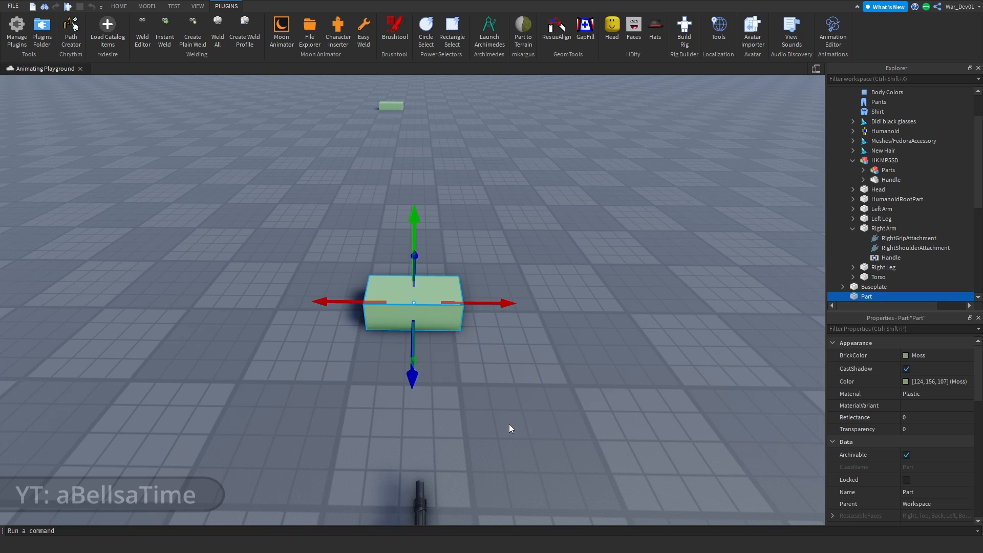
pyautogui.hotkey('ctrl', 'd')
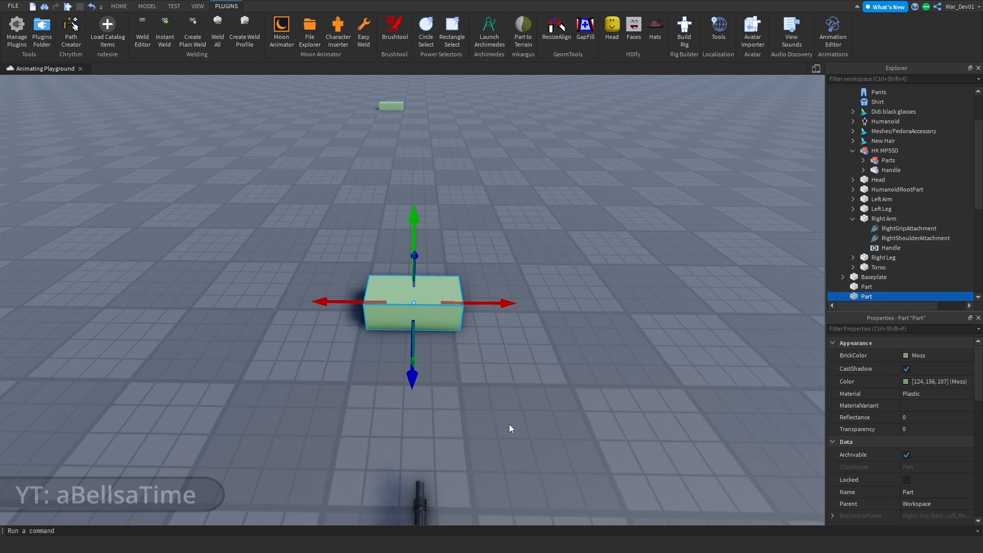
pyautogui.scroll(-1, 834, 249)
pyautogui.doubleClick(866, 269)
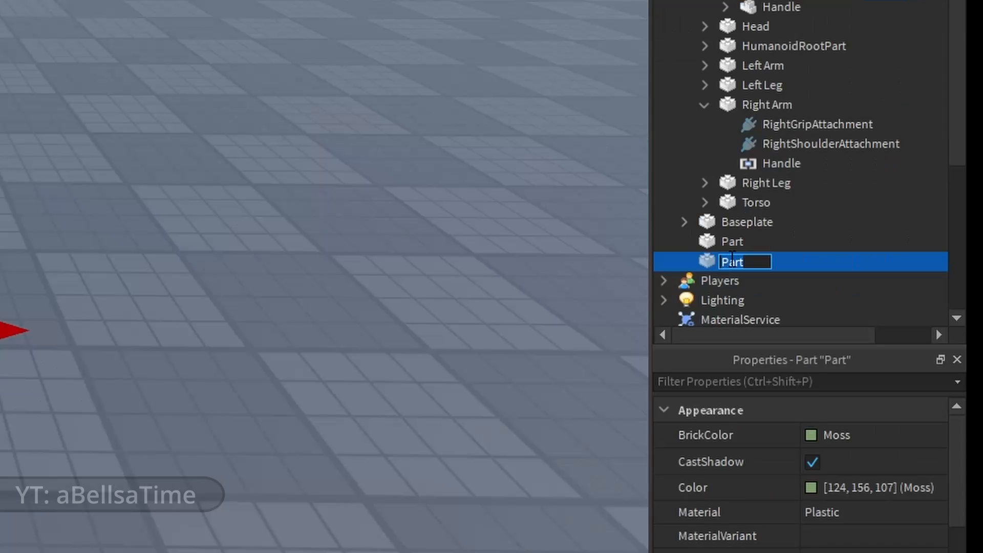
pyautogui.write('Torsp')
pyautogui.press('BackSpace')
pyautogui.write('o')
pyautogui.press('Return')
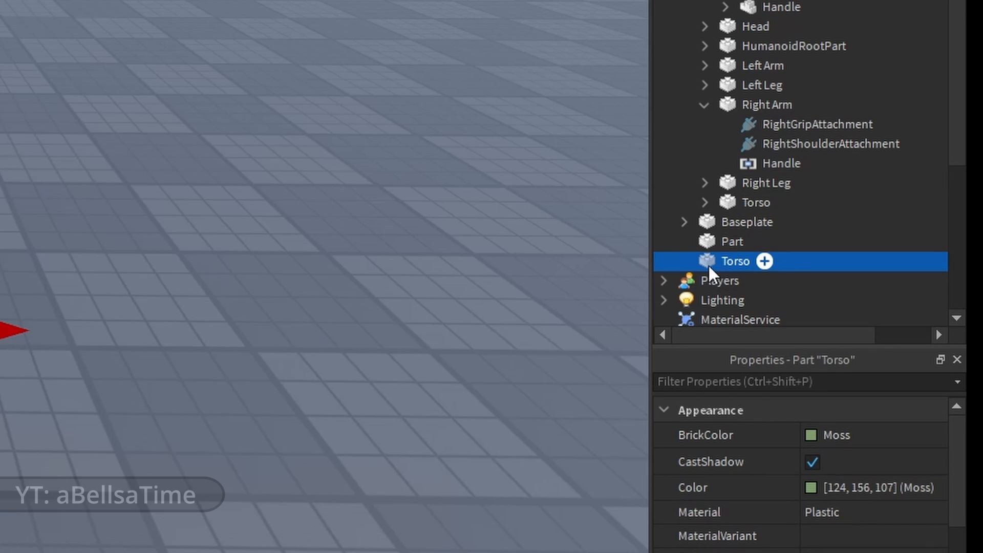
# Duplicate the Torso block and scale the copy up slightly in height and width so it encloses the original.
pyautogui.hotkey('ctrl', 'd')
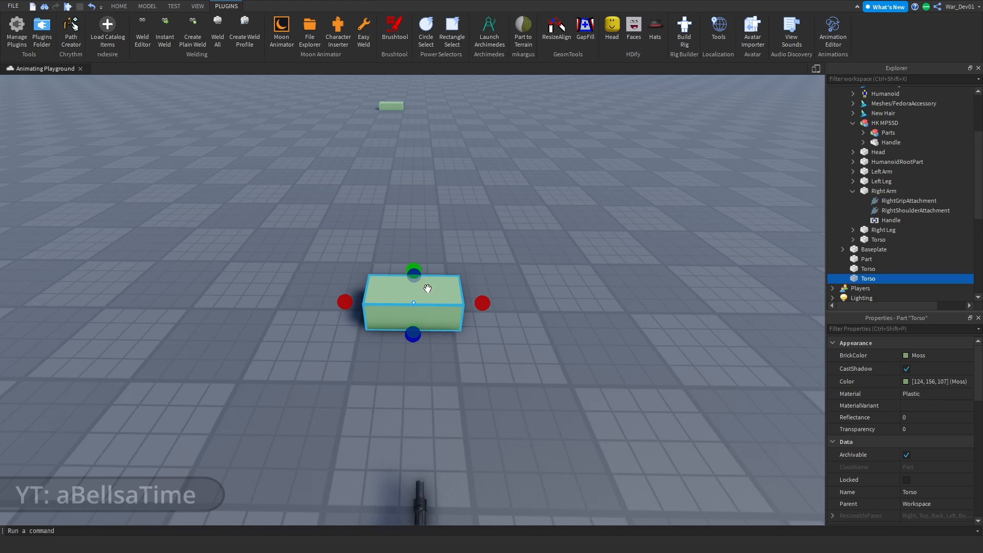
pyautogui.scroll(6, 418, 286)
pyautogui.moveTo(418, 286); pyautogui.dragTo(420, 289, button='right')
pyautogui.scroll(-1, 419, 289)
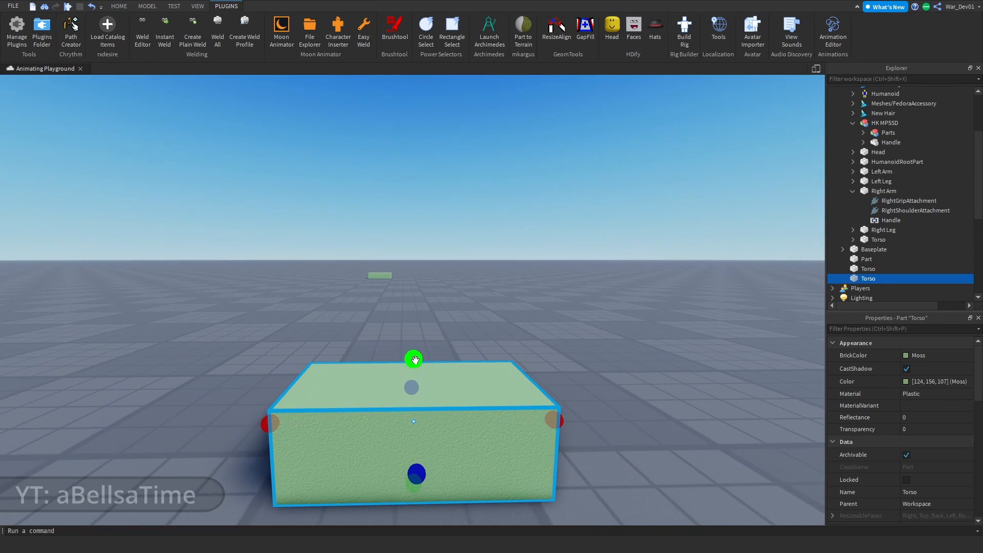
pyautogui.moveTo(415, 360); pyautogui.dragTo(414, 357)
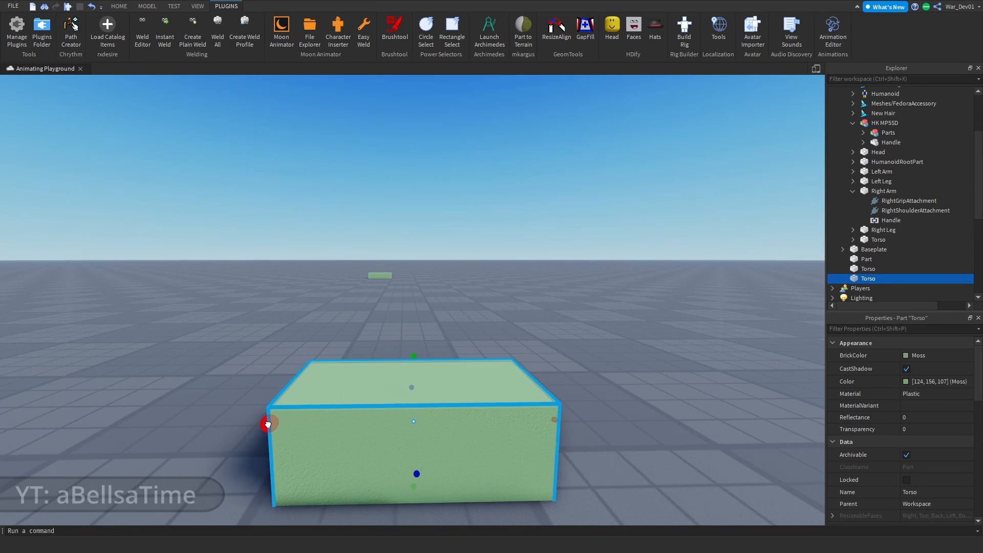
pyautogui.moveTo(268, 424); pyautogui.dragTo(265, 422)
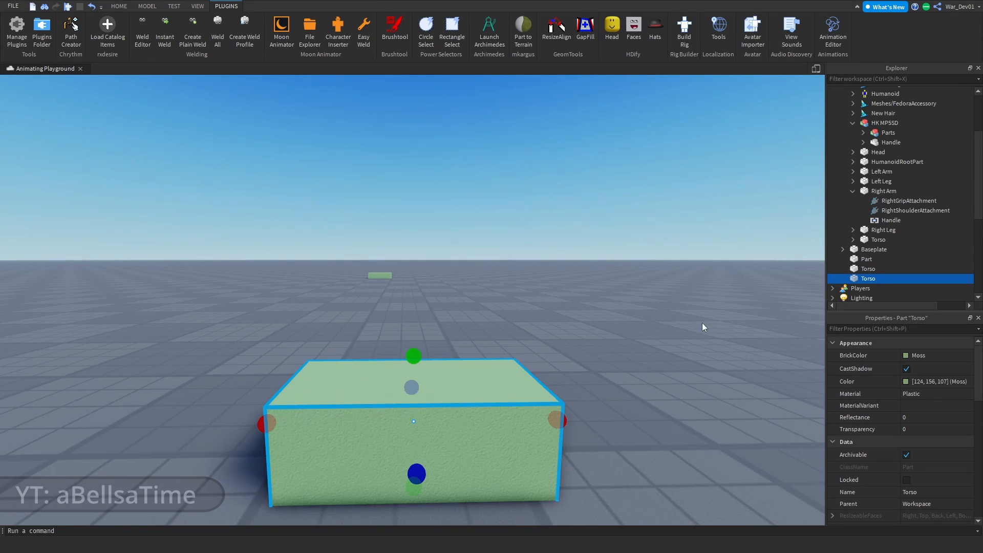
# Rename the enlarged copy HumanoidRootPart and increase its transparency.
pyautogui.doubleClick(869, 278)
pyautogui.write('HumanoidRootPart')
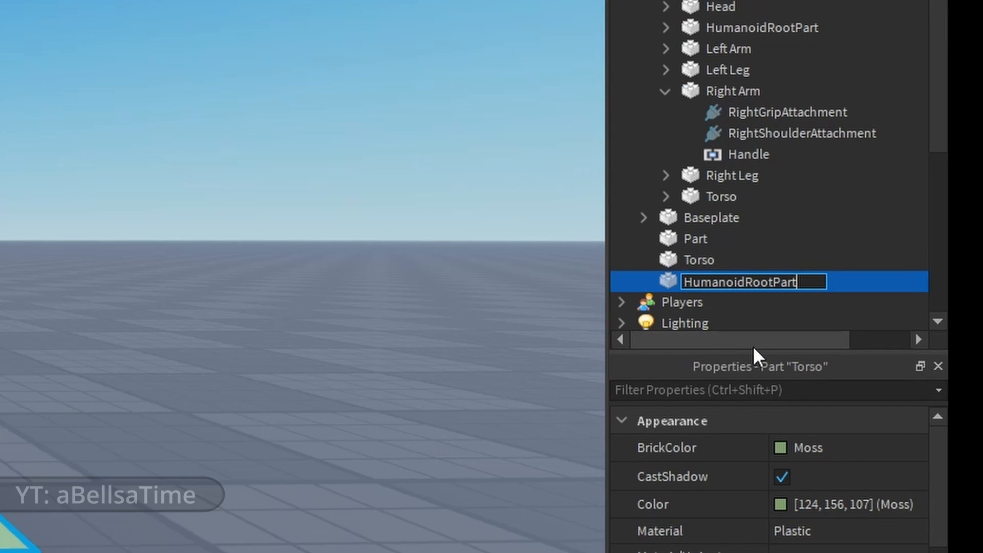
pyautogui.moveTo(123, 476); pyautogui.dragTo(108, 507, button='right')
pyautogui.click(695, 261)
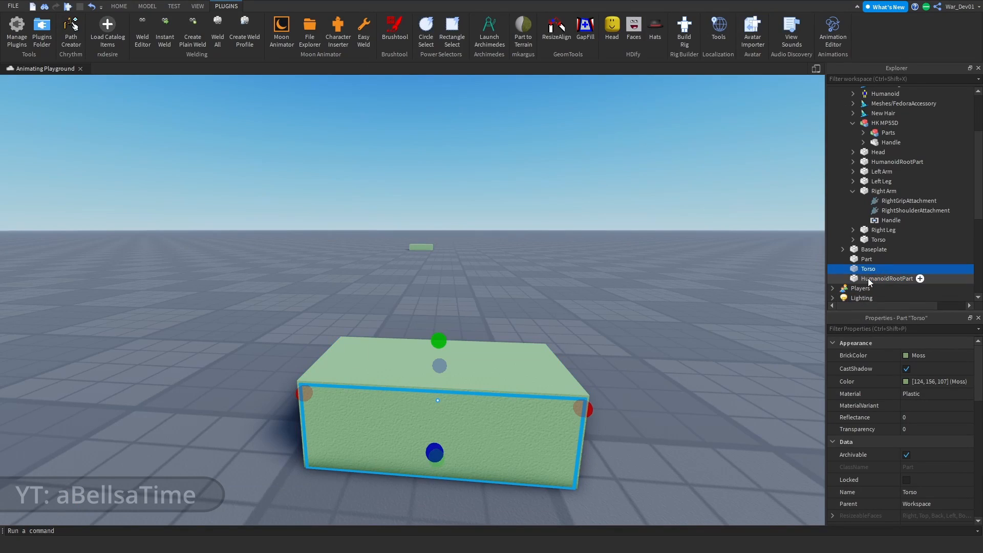
pyautogui.scroll(-4, 921, 434)
pyautogui.click(875, 279)
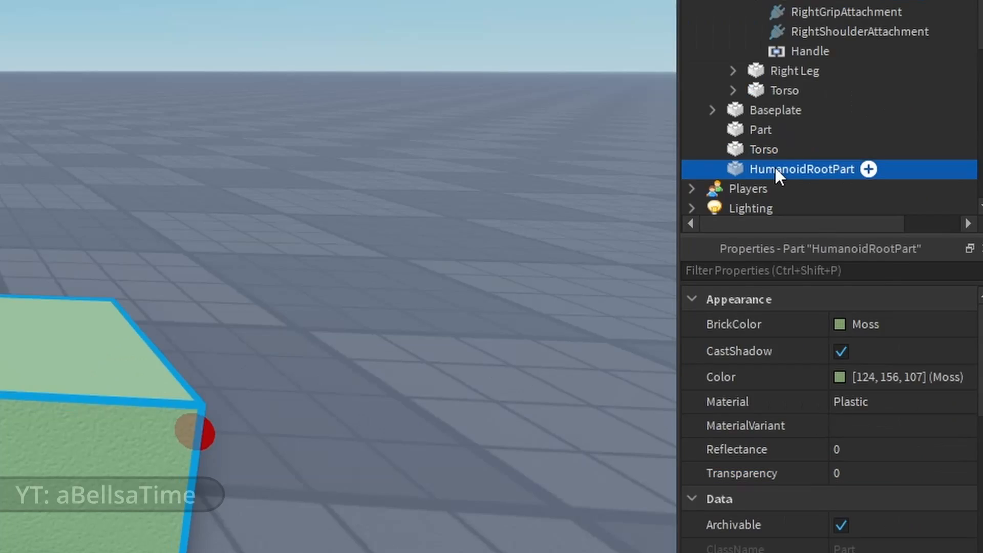
pyautogui.click(921, 476)
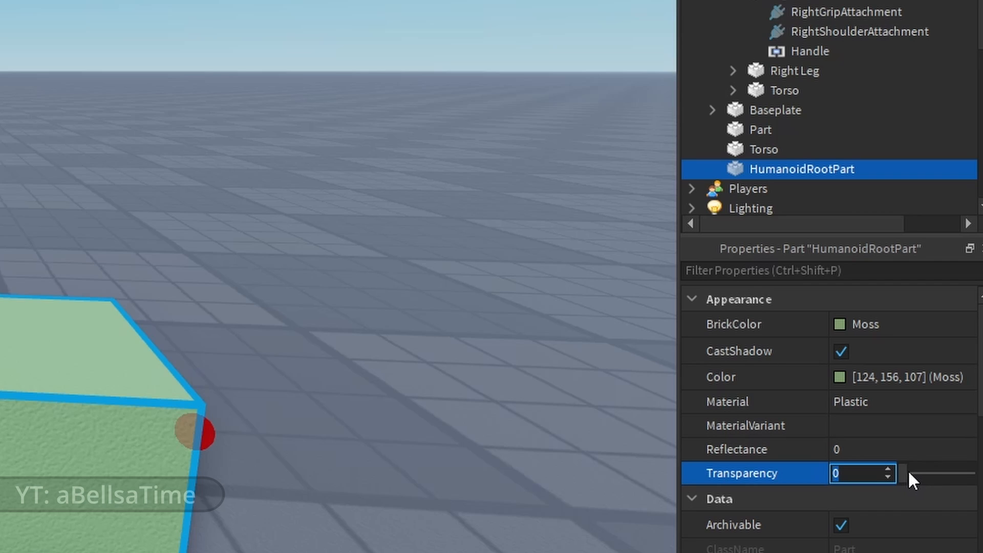
# Group Part, Torso and HumanoidRootPart into one model and rename it Part.
pyautogui.click(760, 130)
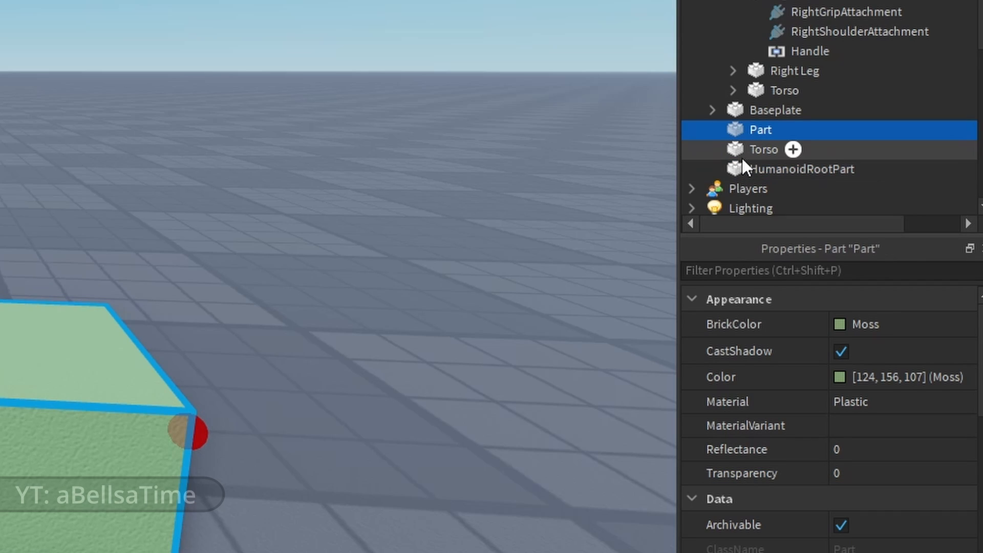
pyautogui.click(259, 269)
pyautogui.moveTo(251, 271); pyautogui.dragTo(15, 543)
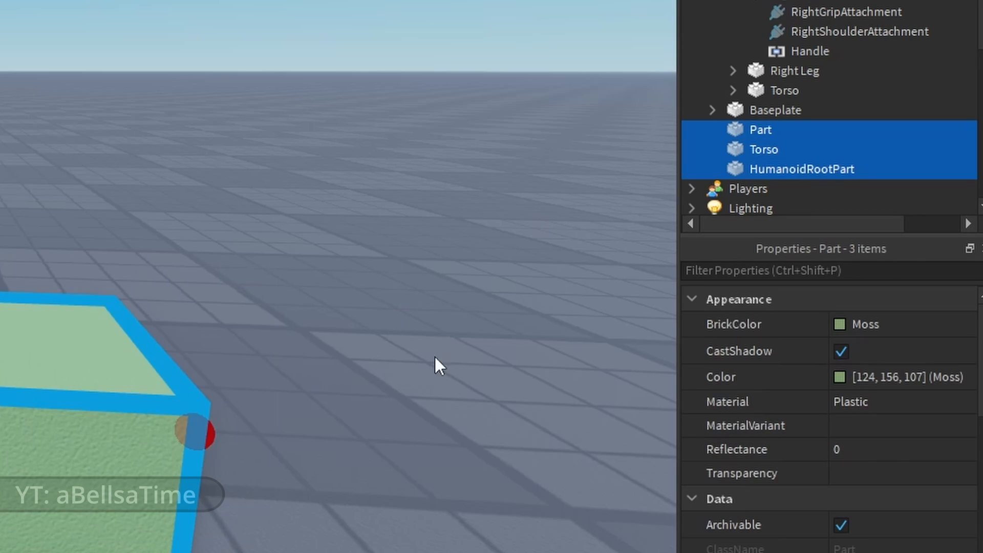
pyautogui.hotkey('ctrl', 'g')
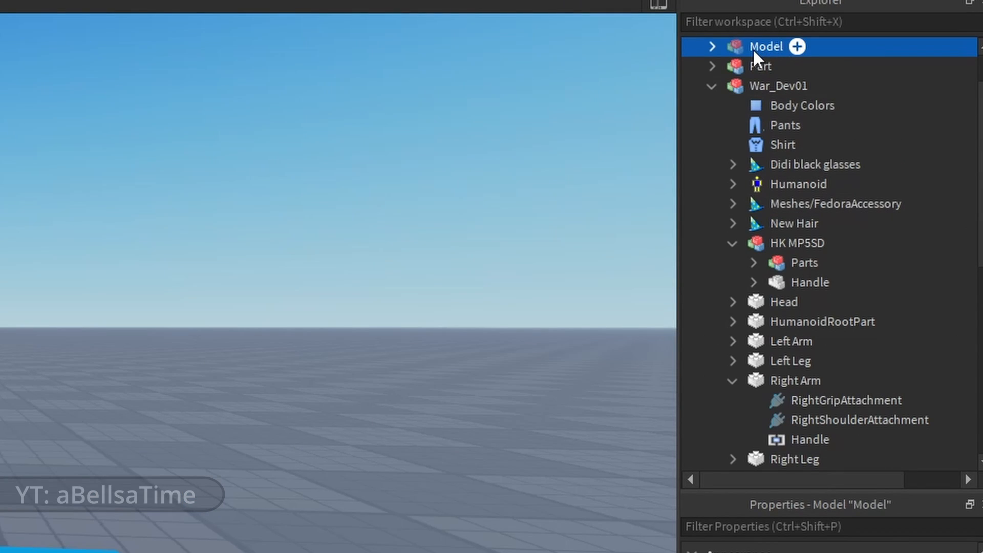
pyautogui.doubleClick(752, 48)
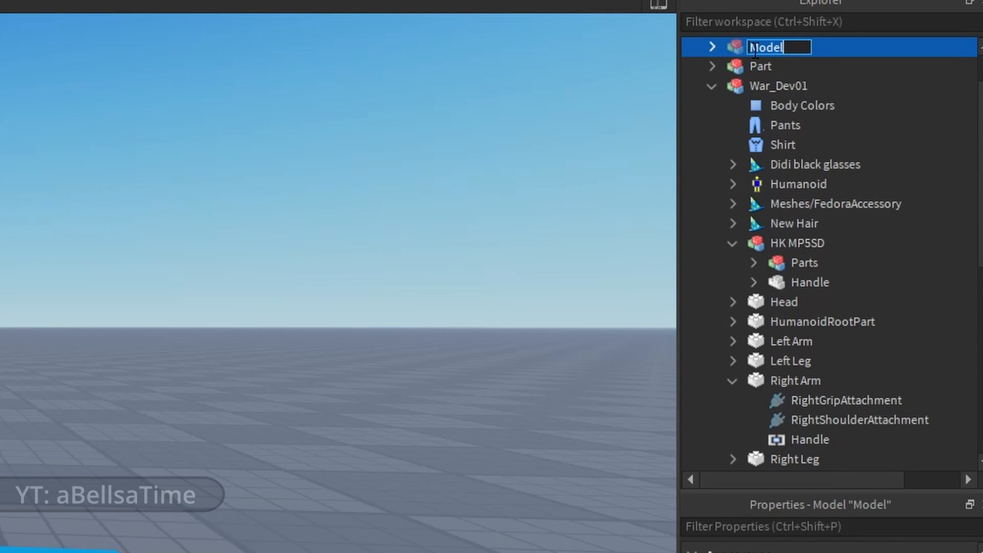
pyautogui.write('Part')
# Rename the other block model Part2, and join Torso in place to HumanoidRootPart as an animatable joint with Easy Weld.
pyautogui.click(754, 73)
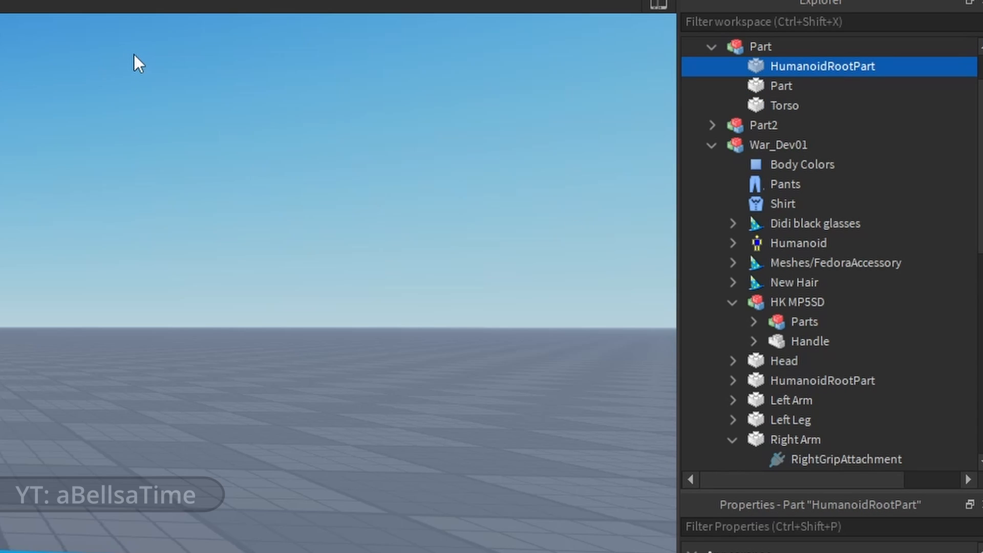
pyautogui.keyDown('ctrl'); pyautogui.click(763, 105); pyautogui.keyUp('ctrl')
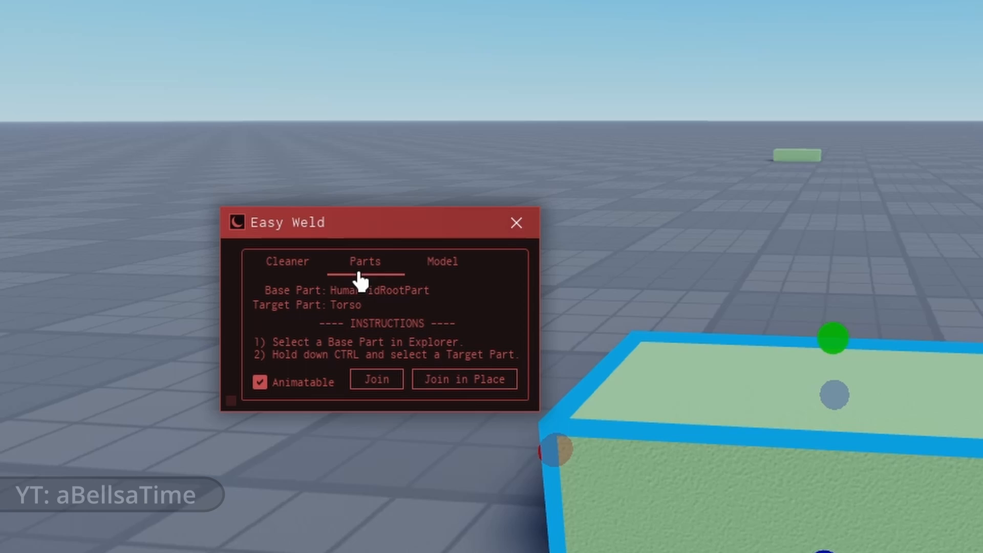
pyautogui.click(445, 389)
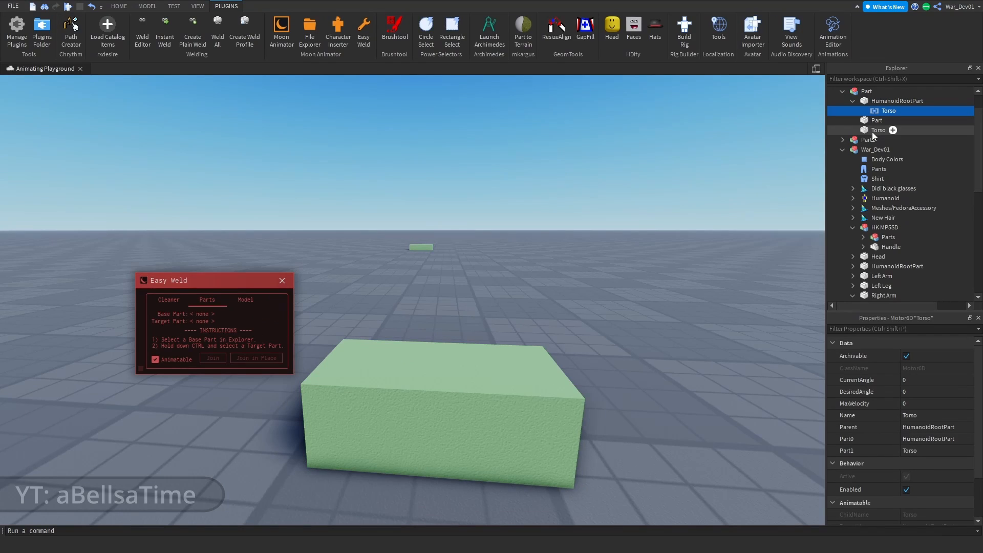
# Join the block Part in place to Torso as an animatable joint, with Torso as the base part.
pyautogui.click(872, 131)
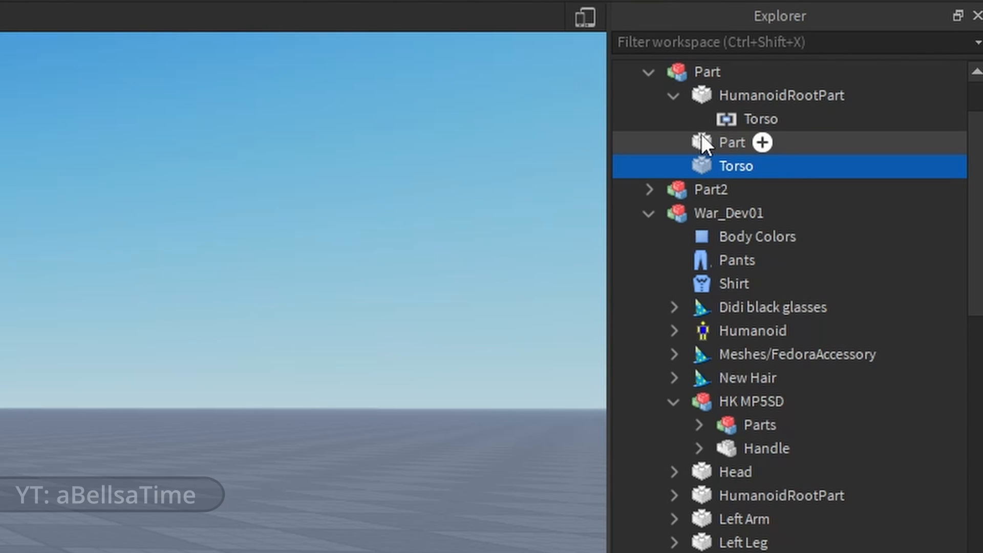
pyautogui.keyDown('ctrl'); pyautogui.click(703, 137); pyautogui.keyUp('ctrl')
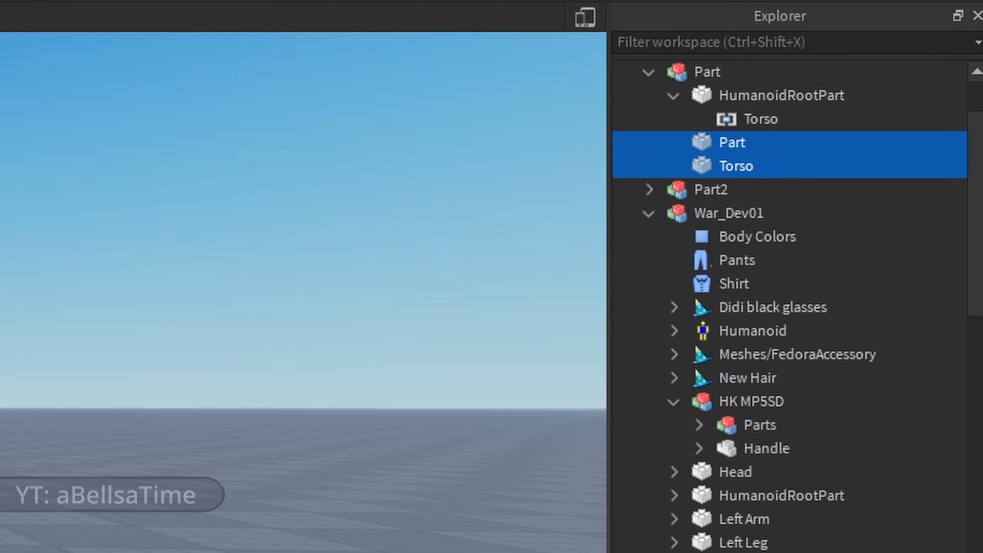
pyautogui.click(2, 505)
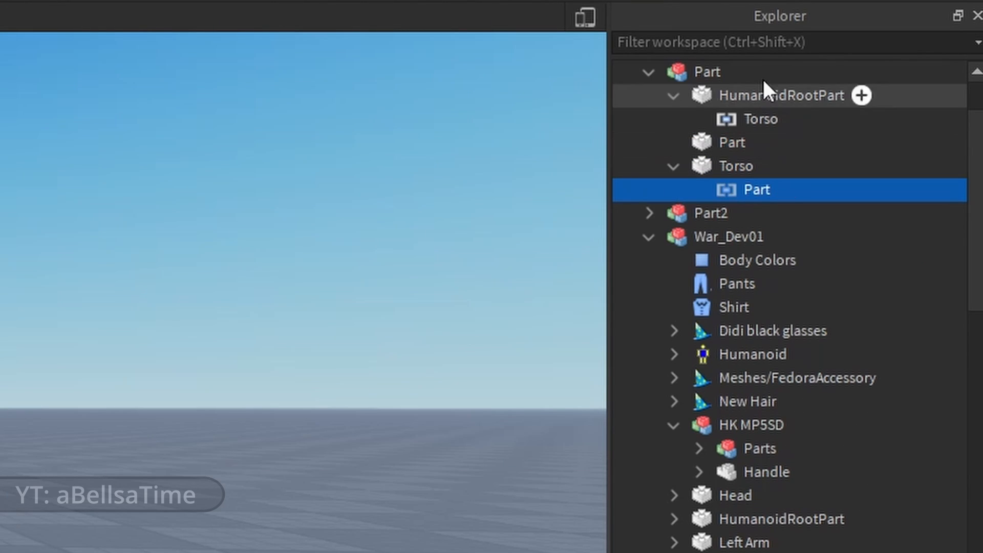
# Set the Part model's PrimaryPart to its HumanoidRootPart.
pyautogui.click(730, 101)
pyautogui.scroll(1, 714, 128)
pyautogui.click(708, 142)
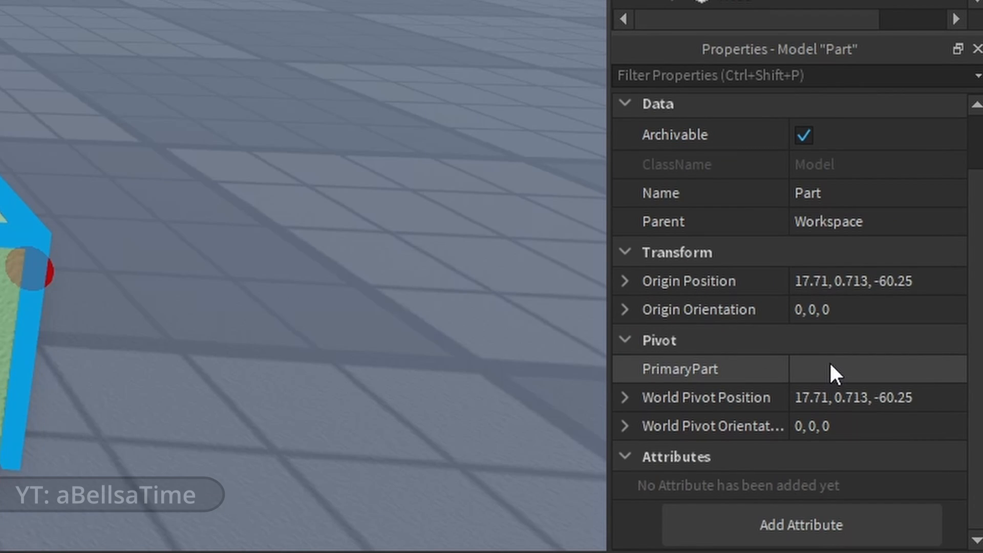
pyautogui.click(830, 363)
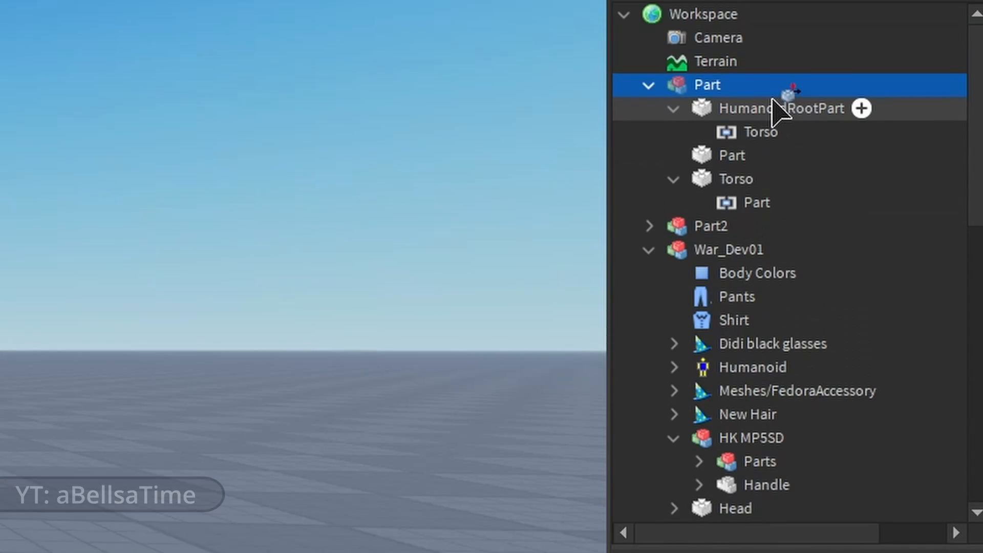
pyautogui.click(773, 163)
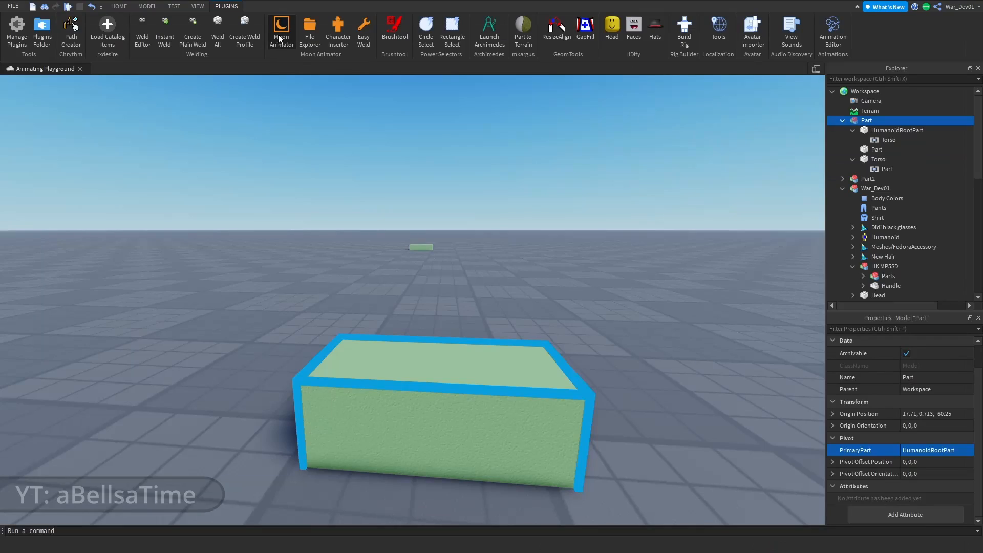
# Launch Moon Animator and open the Test animation file.
pyautogui.click(282, 32)
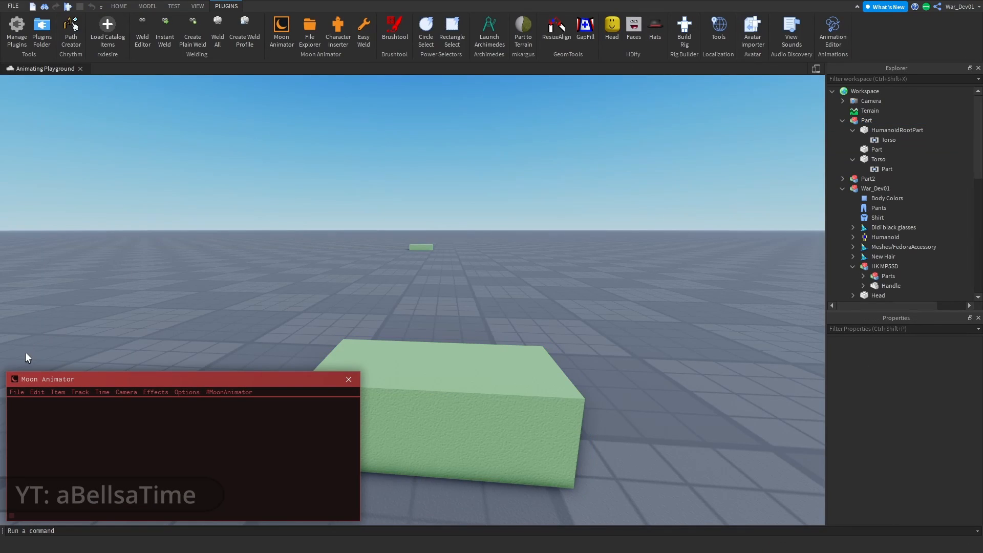
pyautogui.click(16, 392)
pyautogui.click(27, 425)
pyautogui.click(36, 396)
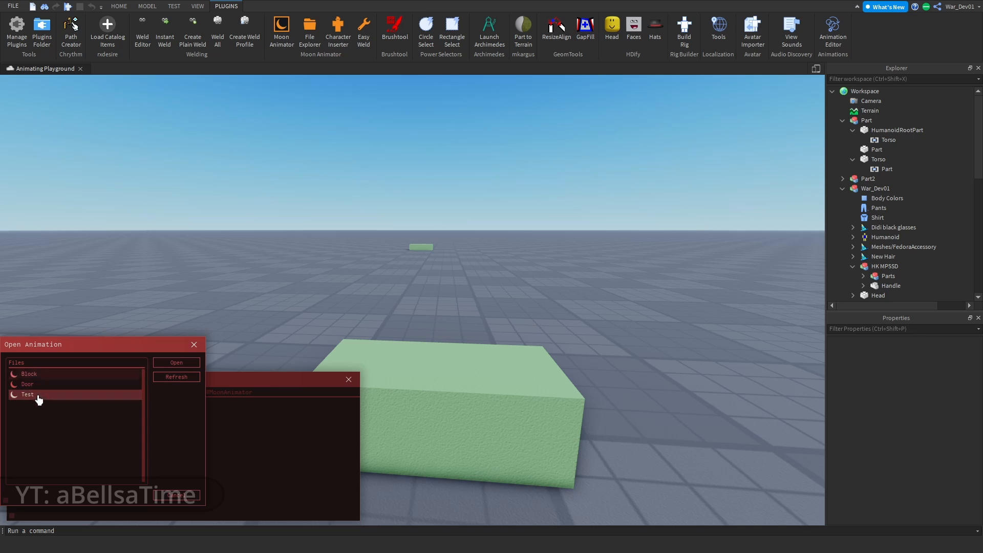
pyautogui.click(175, 363)
# Add the Part block model to the Test animation as a Rig item.
pyautogui.click(18, 411)
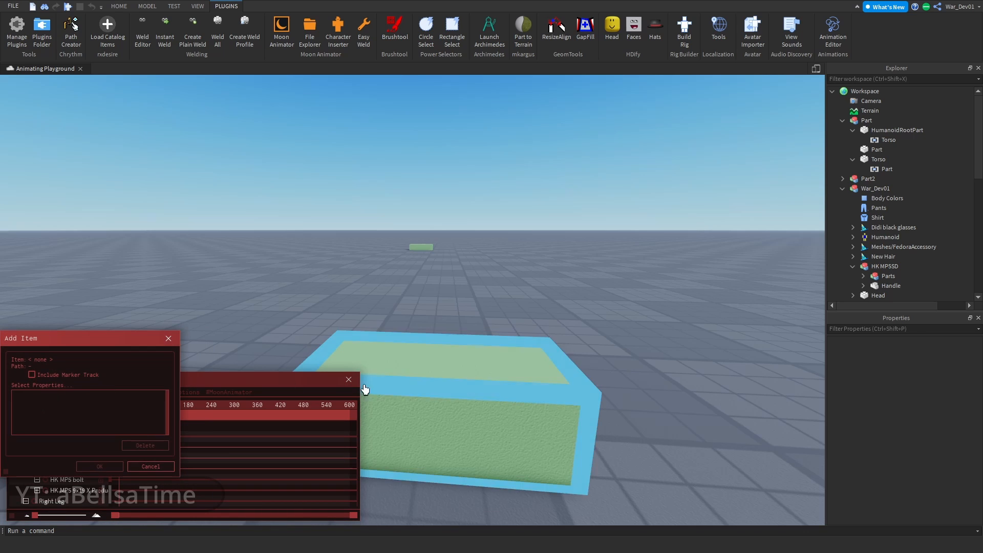
pyautogui.click(473, 385)
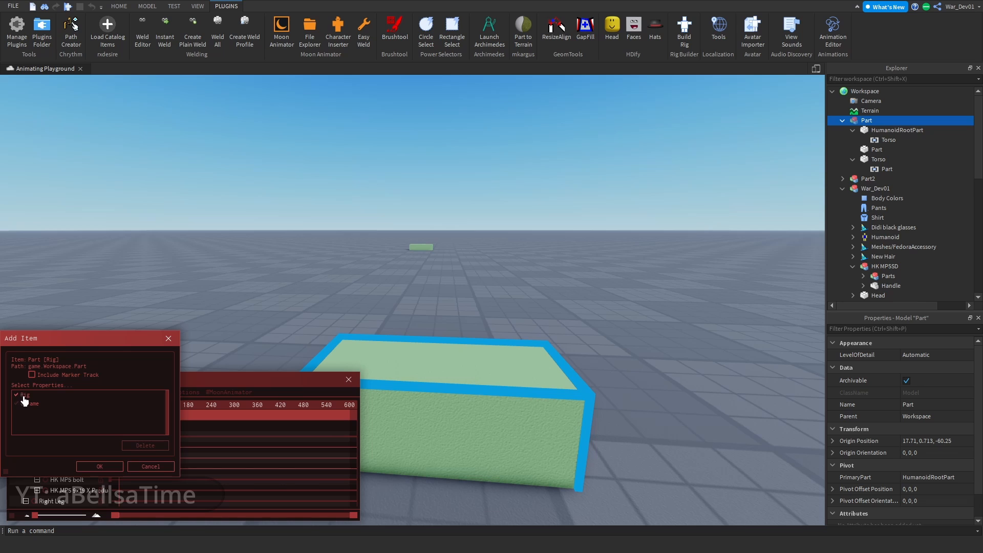
pyautogui.click(100, 467)
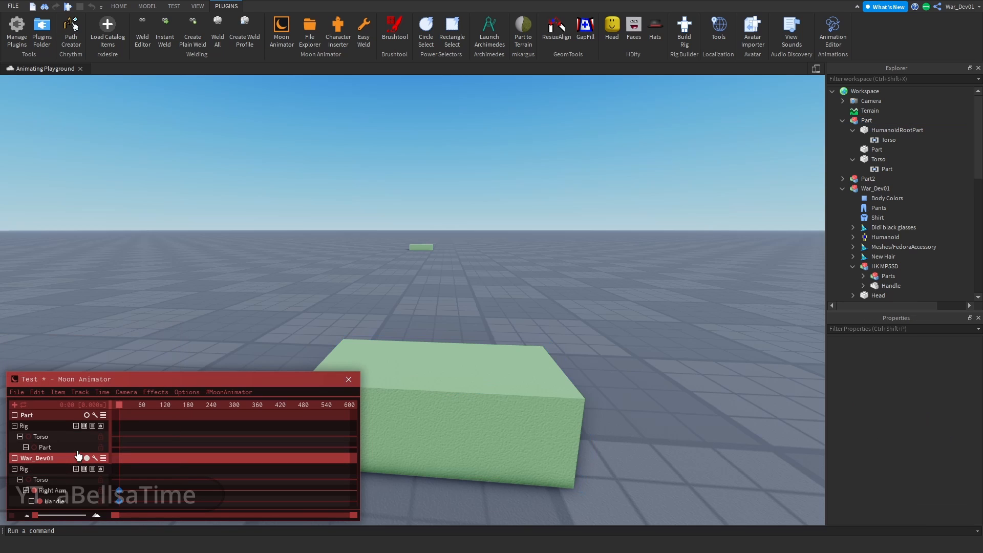
# At frame 0, raise the block rig's Torso above the ground and tilt it about 29 degrees.
pyautogui.click(44, 438)
pyautogui.moveTo(537, 410); pyautogui.dragTo(512, 368)
pyautogui.moveTo(400, 310); pyautogui.dragTo(431, 115)
pyautogui.moveTo(590, 252); pyautogui.dragTo(820, 257)
pyautogui.moveTo(567, 320); pyautogui.dragTo(566, 319, button='right')
pyautogui.moveTo(498, 283); pyautogui.dragTo(473, 336)
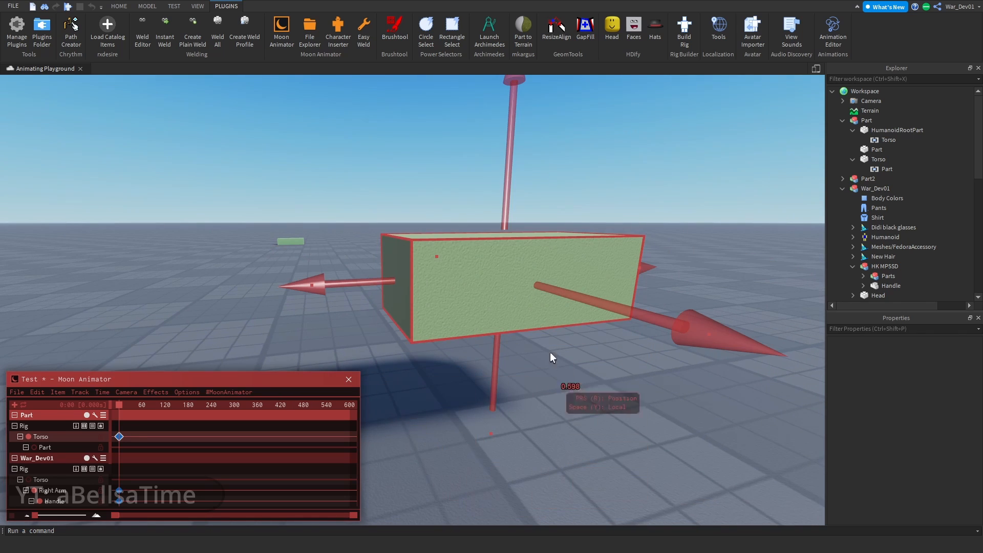
pyautogui.press('r')
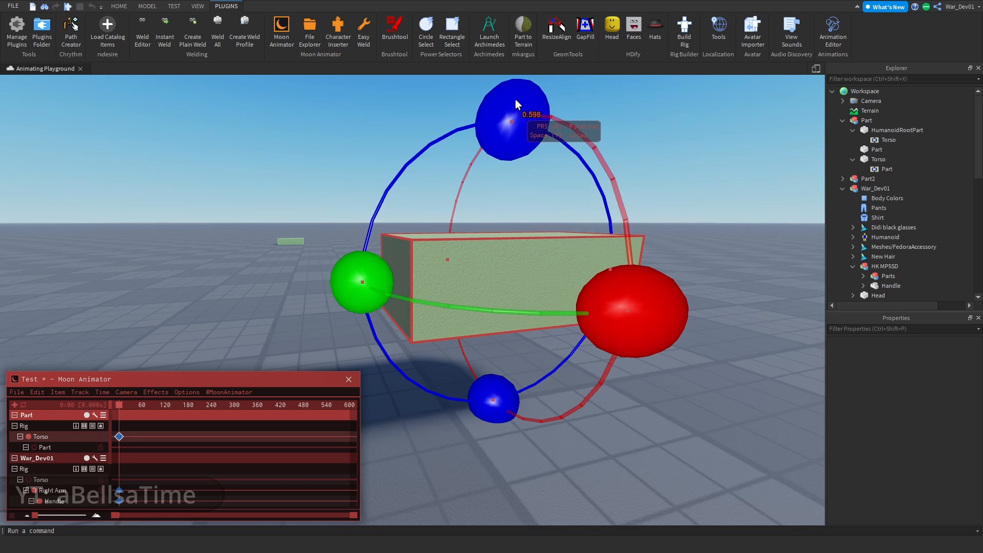
pyautogui.moveTo(516, 103); pyautogui.dragTo(459, 137)
# At 3.6 seconds, key the block's Torso moved forward along its length and tilted more steeply.
pyautogui.click(125, 414)
pyautogui.moveTo(124, 414); pyautogui.dragTo(201, 413)
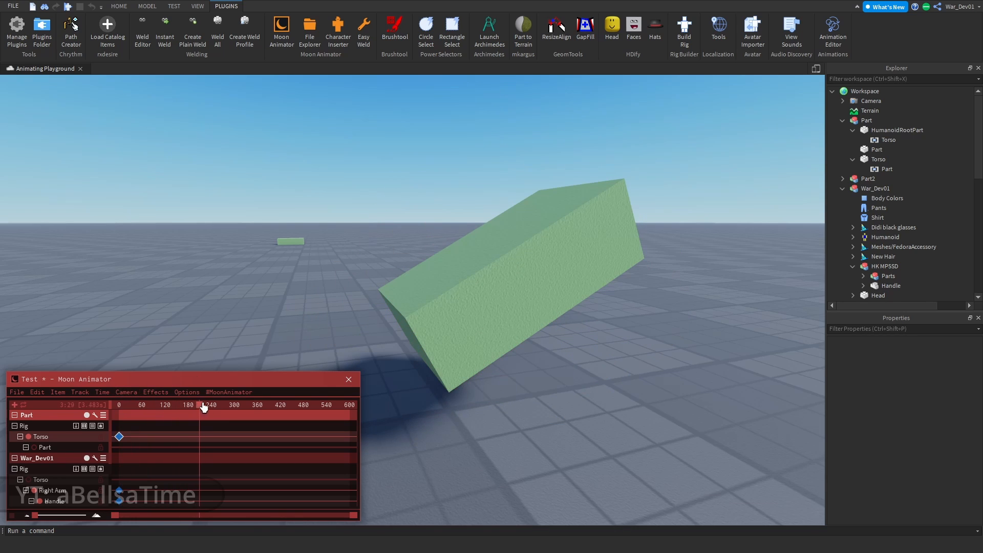
pyautogui.click(469, 380)
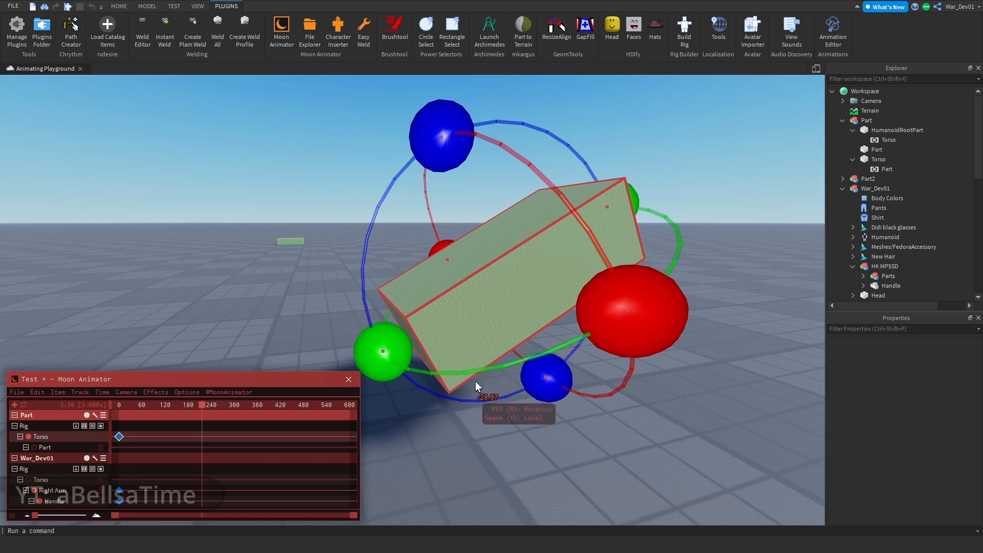
pyautogui.moveTo(475, 381); pyautogui.dragTo(488, 378, button='right')
pyautogui.scroll(-4, 489, 378)
pyautogui.press('r')
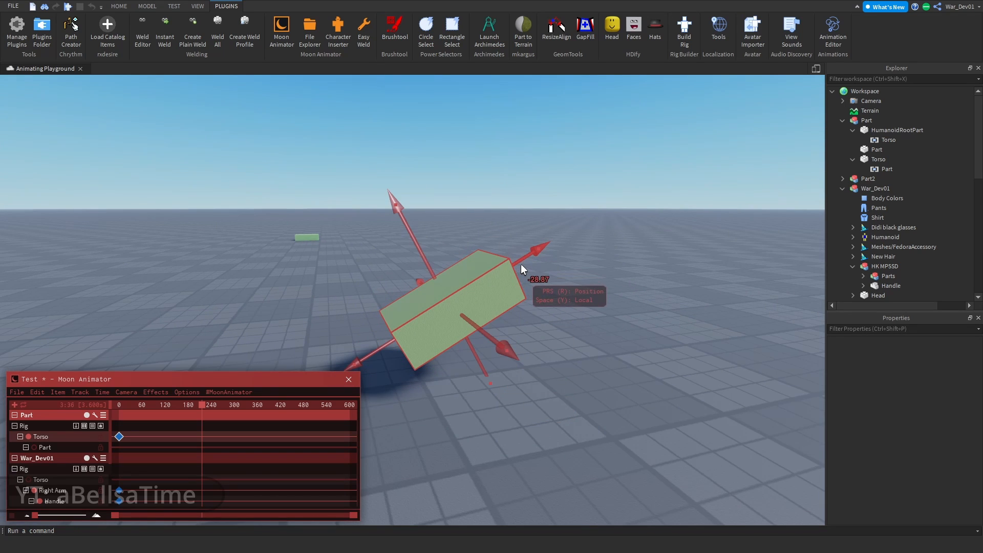
pyautogui.moveTo(521, 264); pyautogui.dragTo(590, 156)
pyautogui.press('r')
pyautogui.moveTo(504, 263); pyautogui.dragTo(509, 161)
# Scrub through the block's motion and key its Torso at 3:20, shifted slightly along its local upward axis.
pyautogui.click(158, 415)
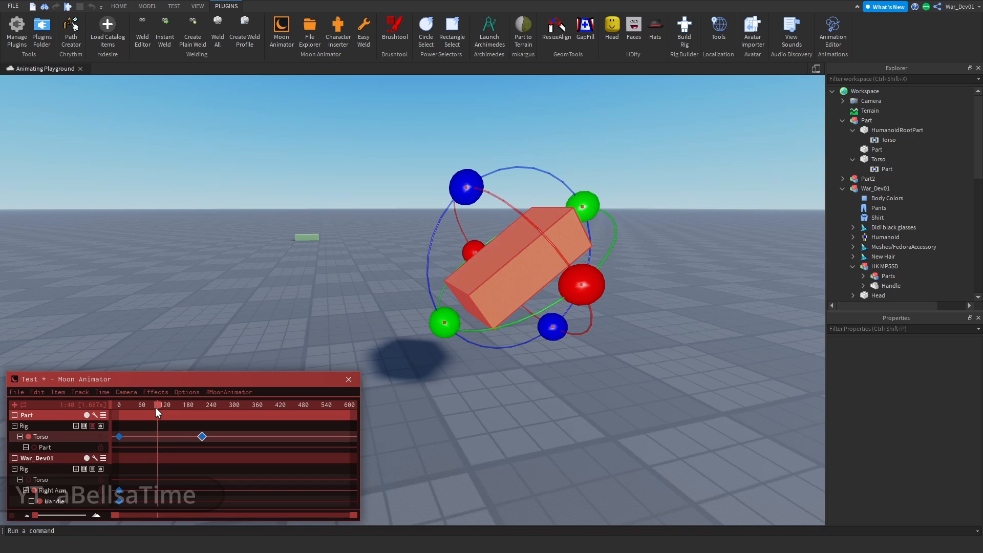
pyautogui.moveTo(160, 424); pyautogui.dragTo(195, 410)
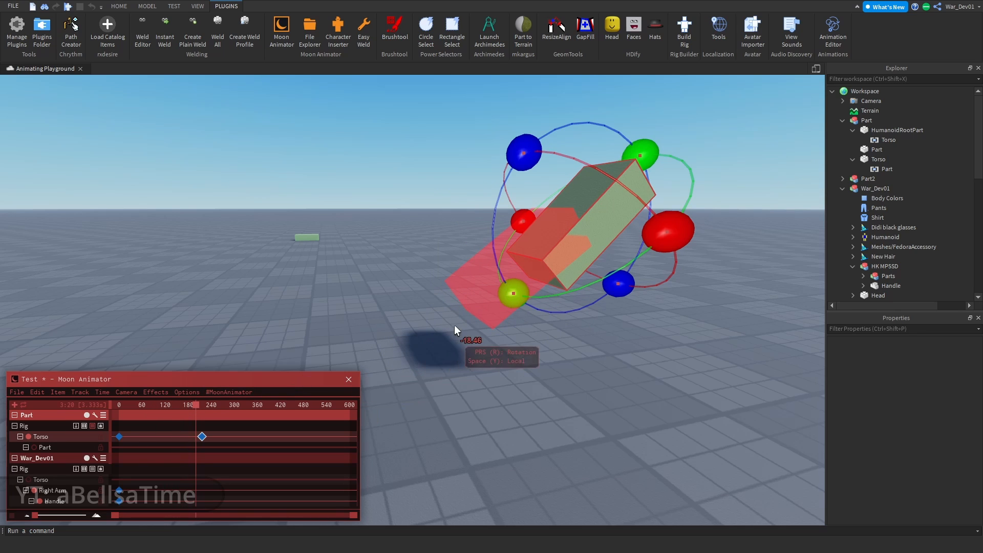
pyautogui.press('r')
pyautogui.moveTo(548, 183); pyautogui.dragTo(536, 164)
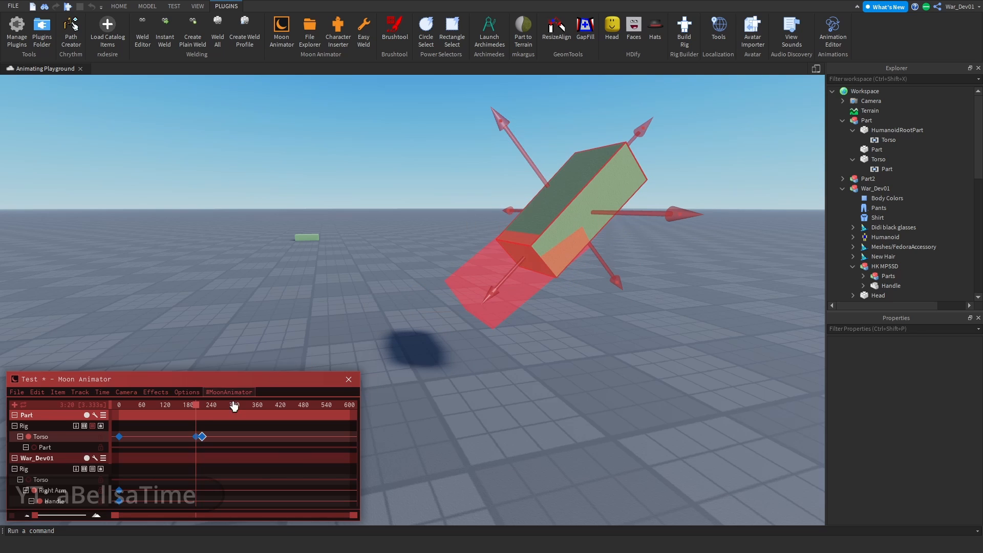
# Return the timeline to 0:00 and include a marker track for the War_Dev01 rig.
pyautogui.moveTo(196, 409); pyautogui.dragTo(118, 412)
pyautogui.scroll(-2, 94, 439)
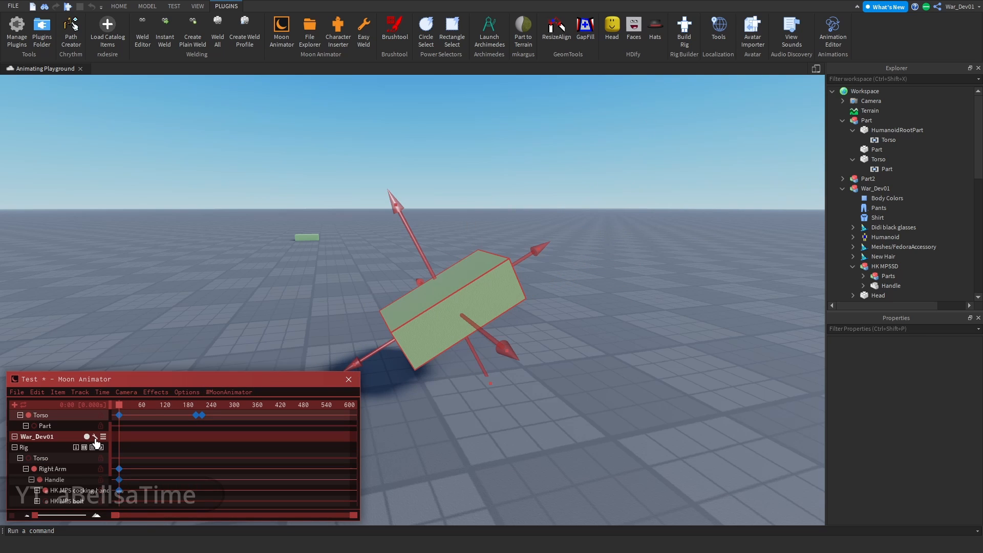
pyautogui.scroll(-2, 95, 440)
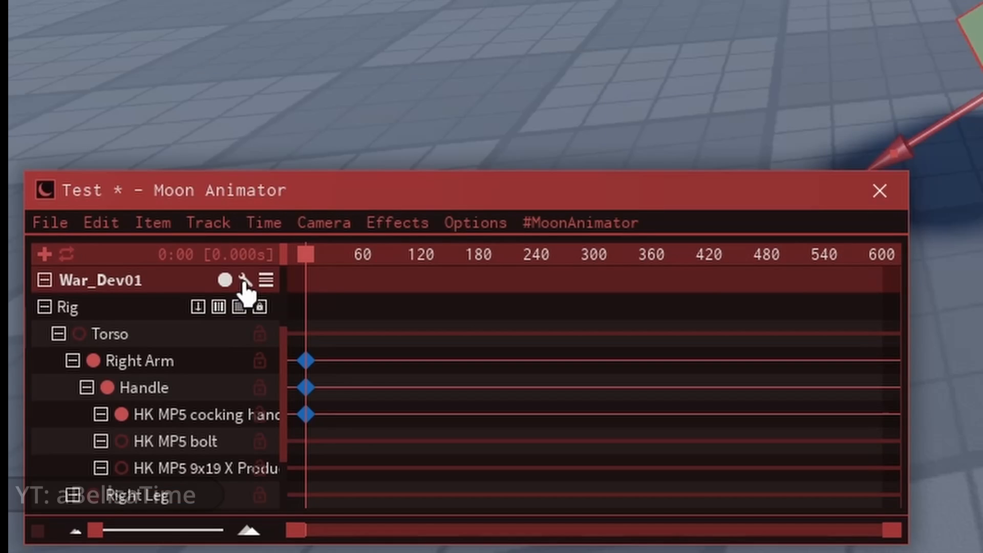
pyautogui.click(95, 417)
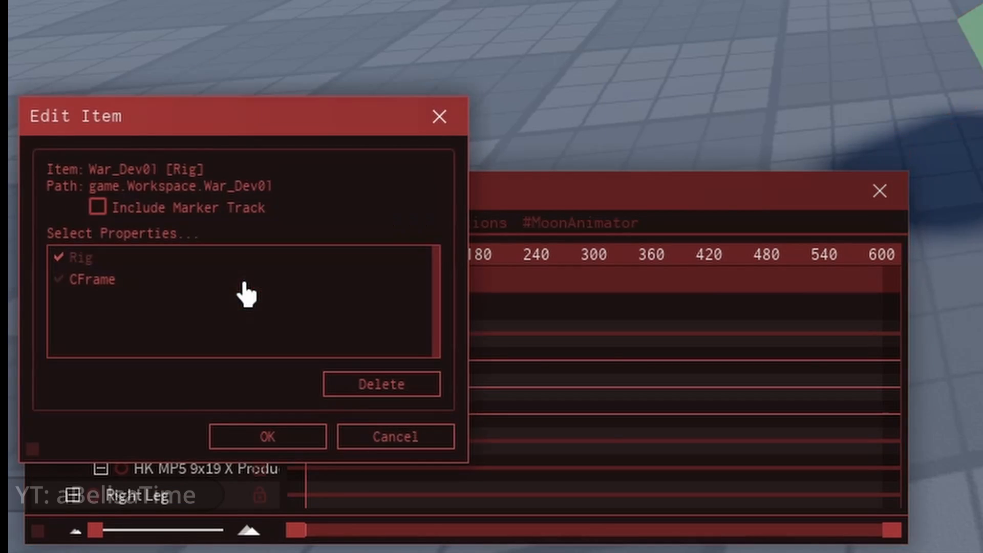
pyautogui.click(98, 207)
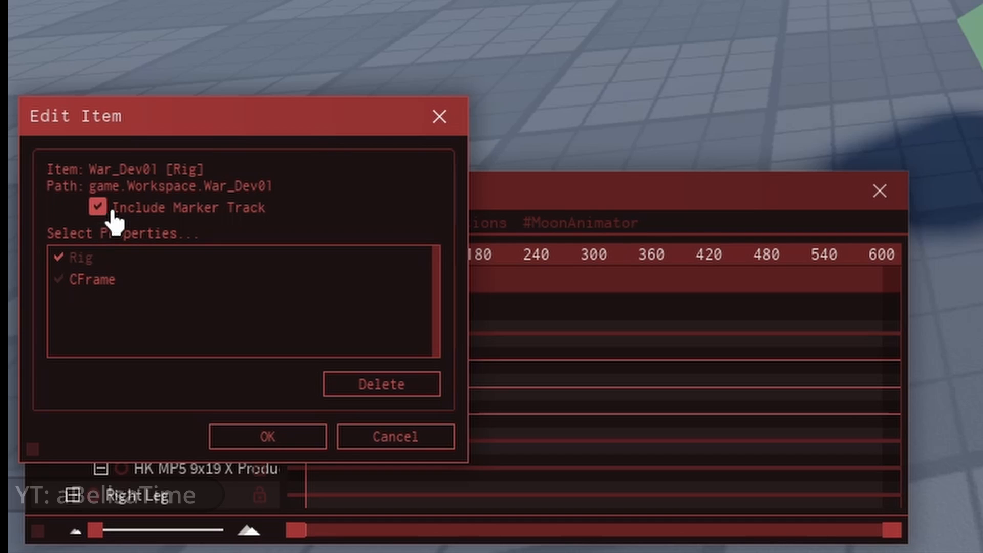
pyautogui.click(256, 437)
# Add markers at 0:00 and 3:09 on War_Dev01's Markers track and open the settings of the one at 3:09.
pyautogui.scroll(2, 164, 324)
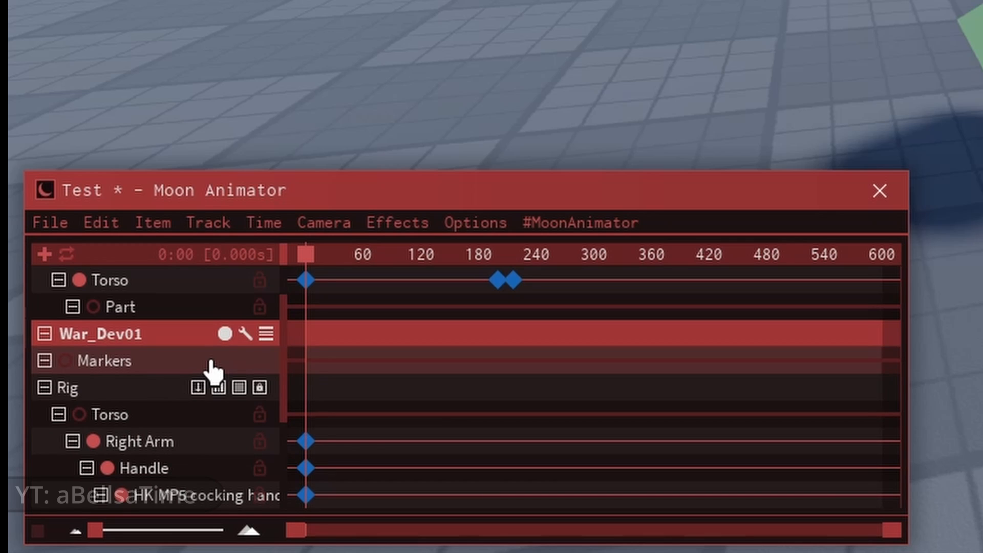
pyautogui.doubleClick(192, 358)
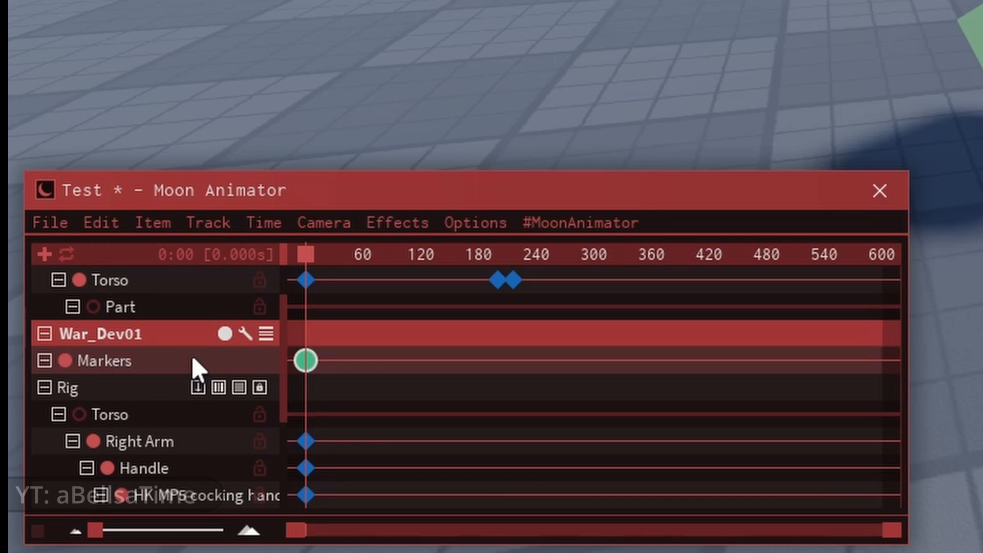
pyautogui.moveTo(314, 266); pyautogui.dragTo(490, 264)
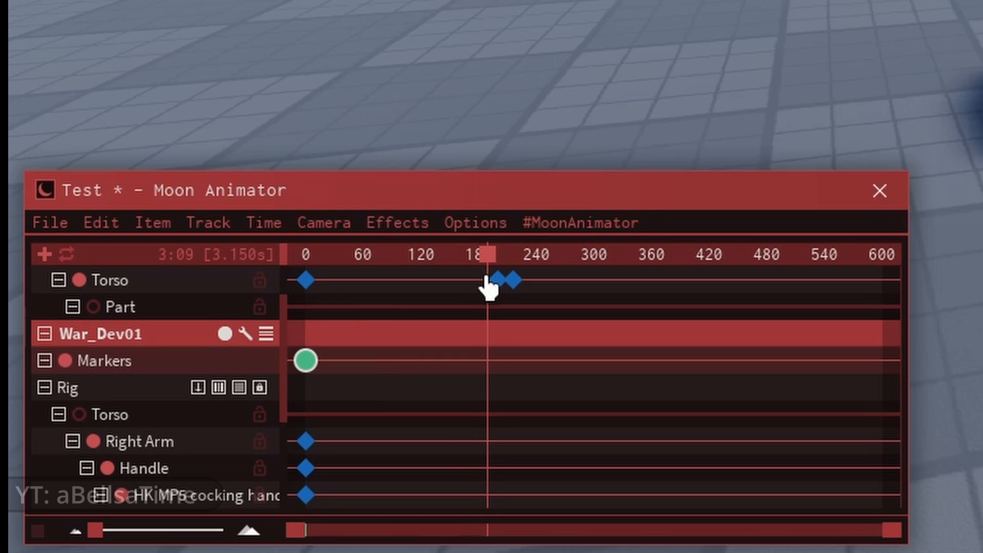
pyautogui.doubleClick(487, 359)
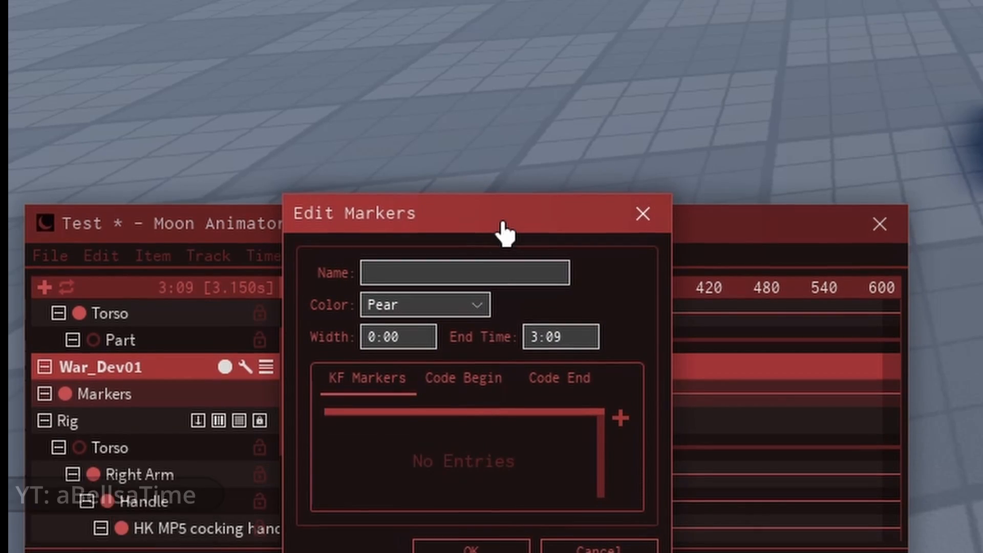
pyautogui.moveTo(501, 190); pyautogui.dragTo(506, 59)
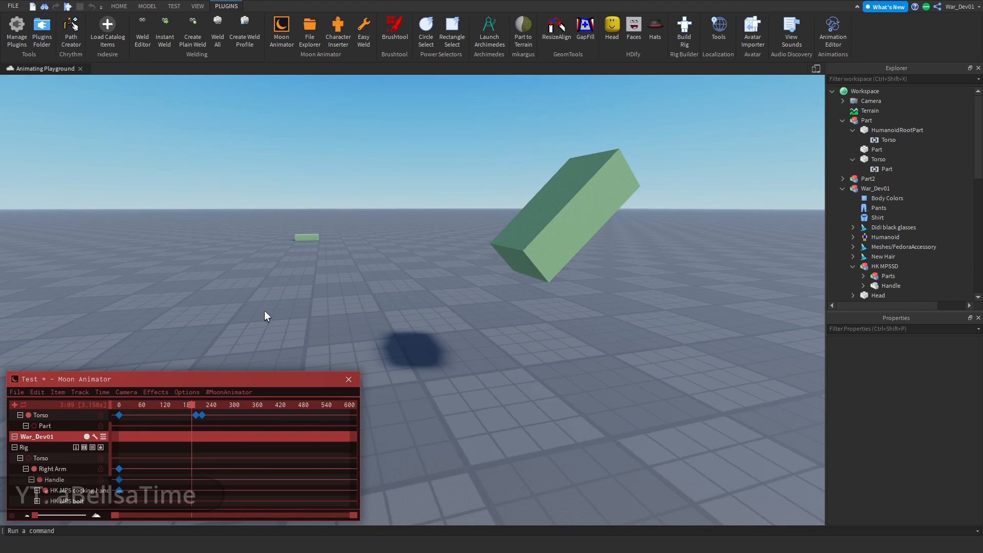
# Add the camera to the animation as a new item.
pyautogui.press('d')
pyautogui.moveTo(264, 310); pyautogui.dragTo(258, 314, button='right')
pyautogui.moveTo(163, 370); pyautogui.dragTo(162, 373, button='right')
pyautogui.press('w')
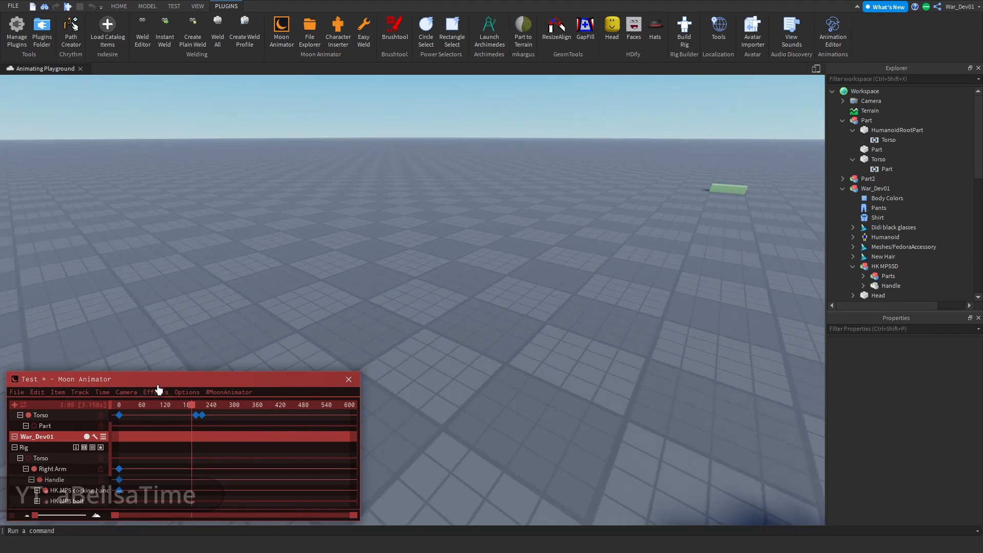
pyautogui.click(138, 395)
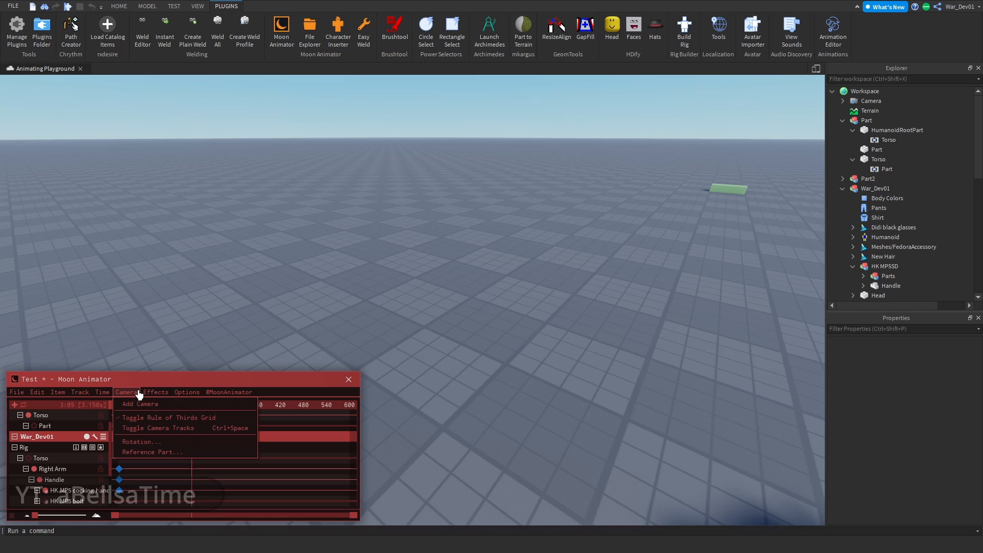
pyautogui.click(129, 407)
# Frame the viewport from behind the armed character and key the camera's CFrame at 0:00.
pyautogui.click(58, 439)
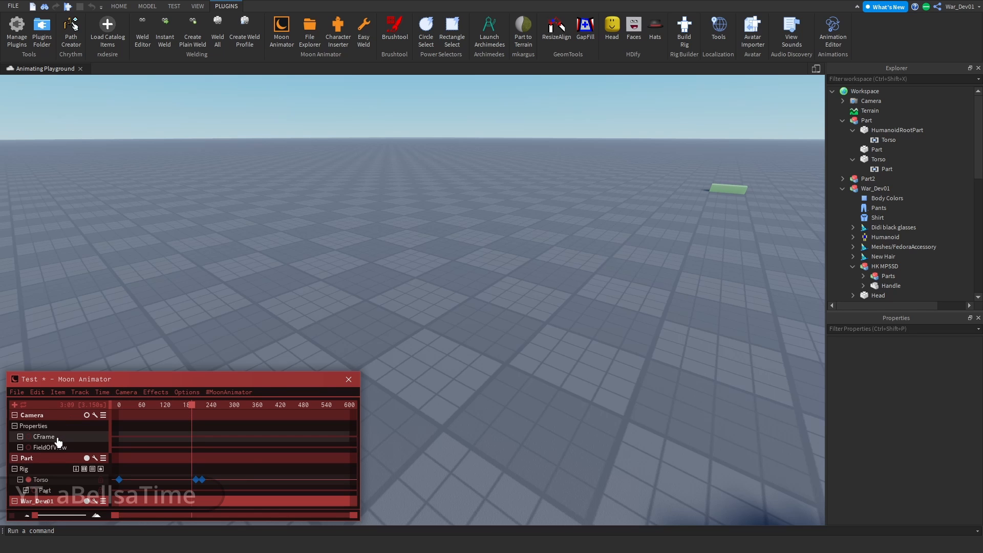
pyautogui.moveTo(379, 282); pyautogui.dragTo(379, 283, button='right')
pyautogui.moveTo(180, 423); pyautogui.dragTo(70, 422)
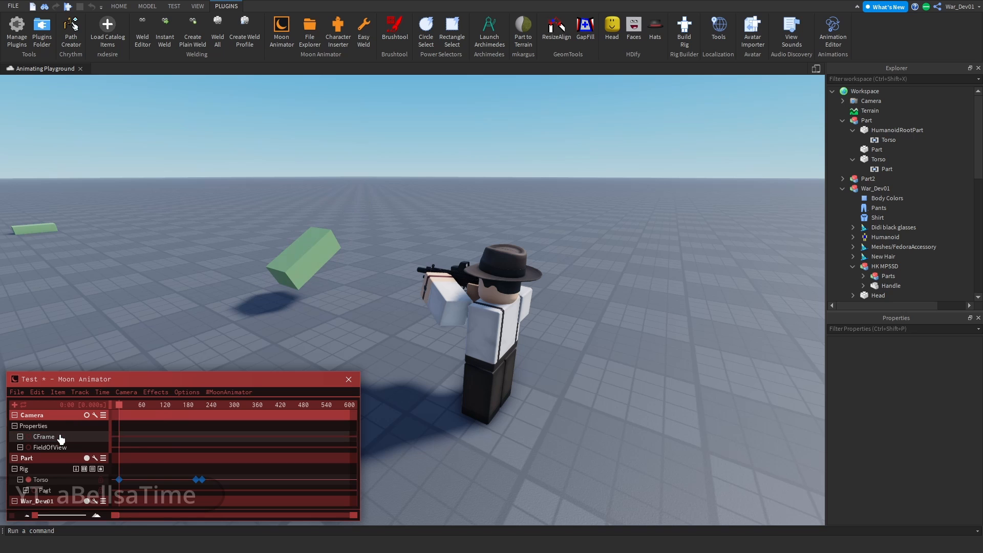
pyautogui.press('=')
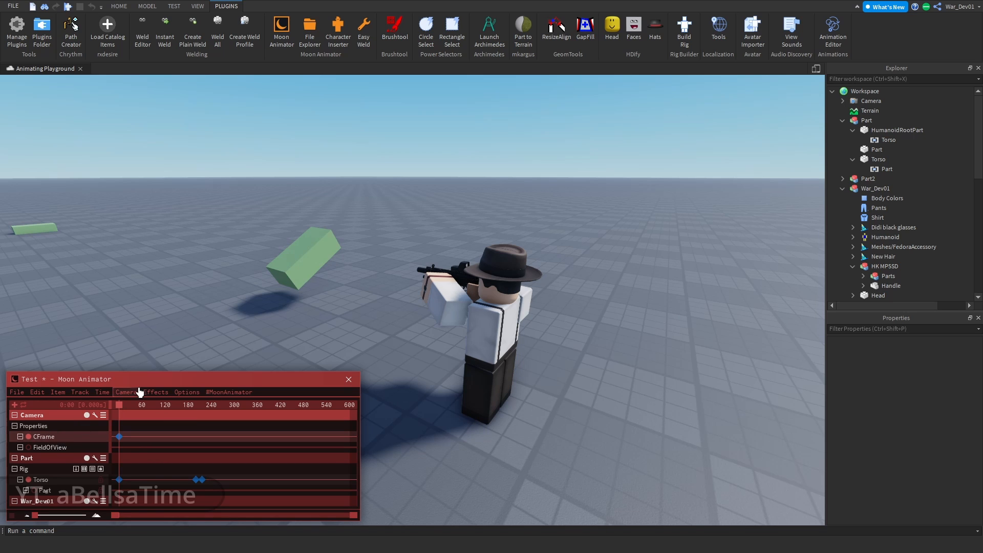
# Key the camera's CFrame at 1:07 from a wider side view of the character and block, and play the move from 0:00.
pyautogui.moveTo(140, 405); pyautogui.dragTo(145, 405)
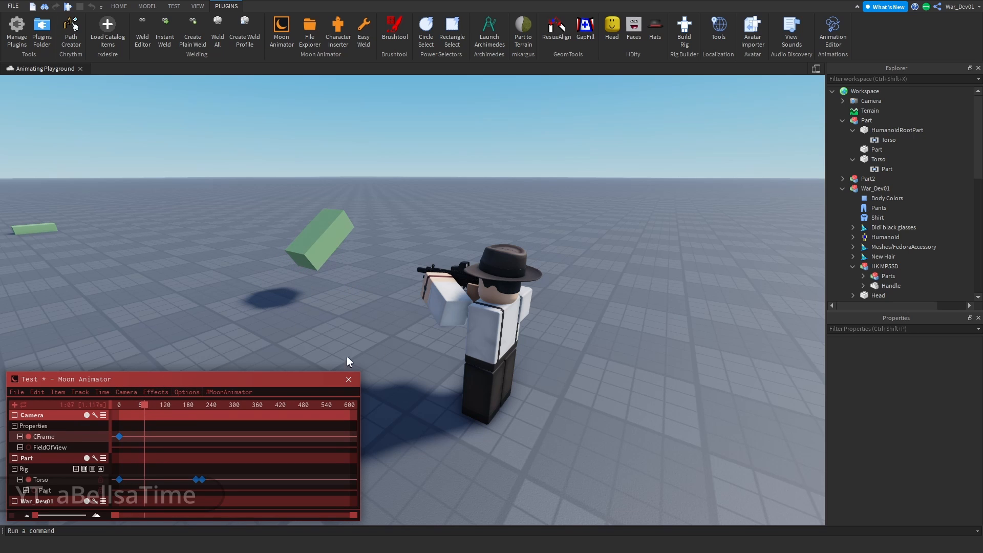
pyautogui.press('d')
pyautogui.moveTo(469, 288); pyautogui.dragTo(464, 285, button='right')
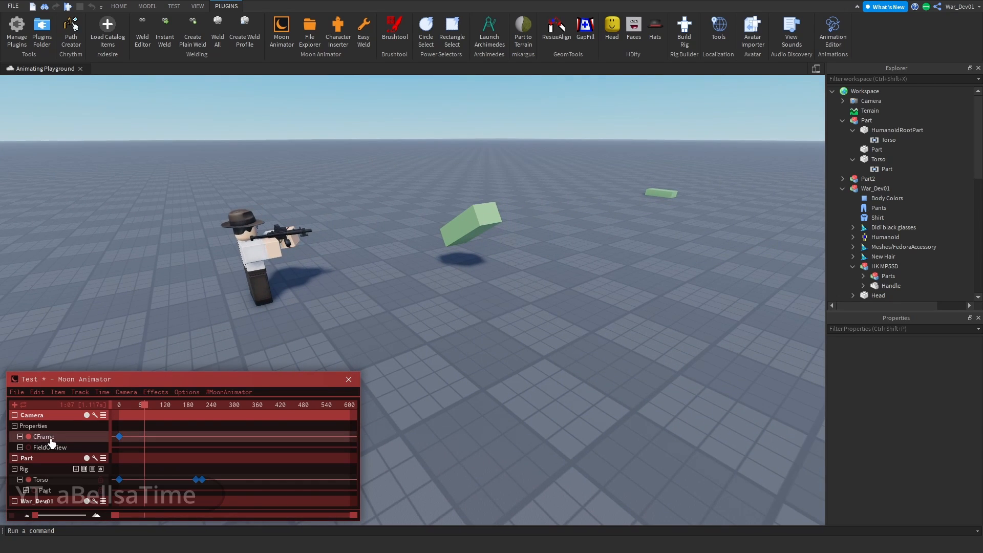
pyautogui.press('+')
pyautogui.moveTo(143, 406); pyautogui.dragTo(104, 413)
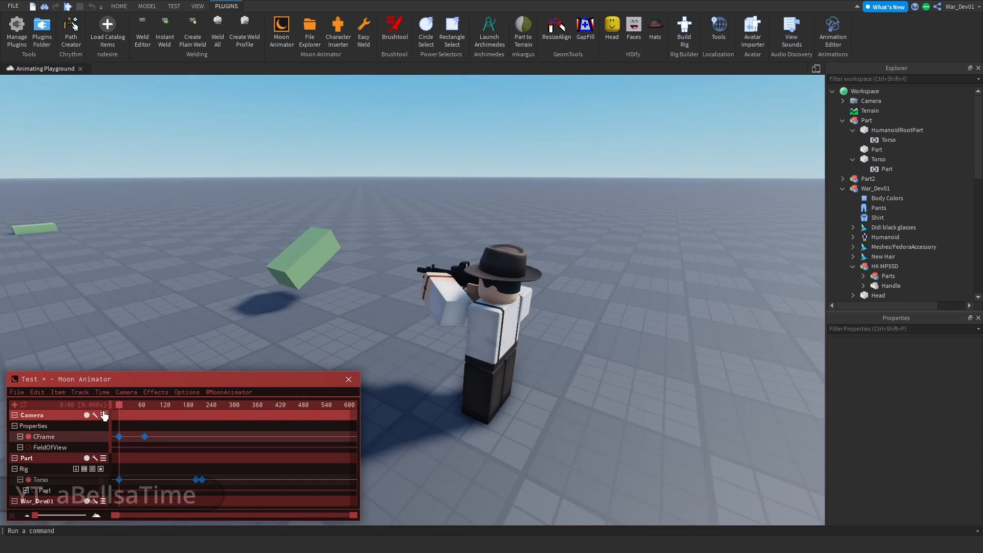
pyautogui.press('space')
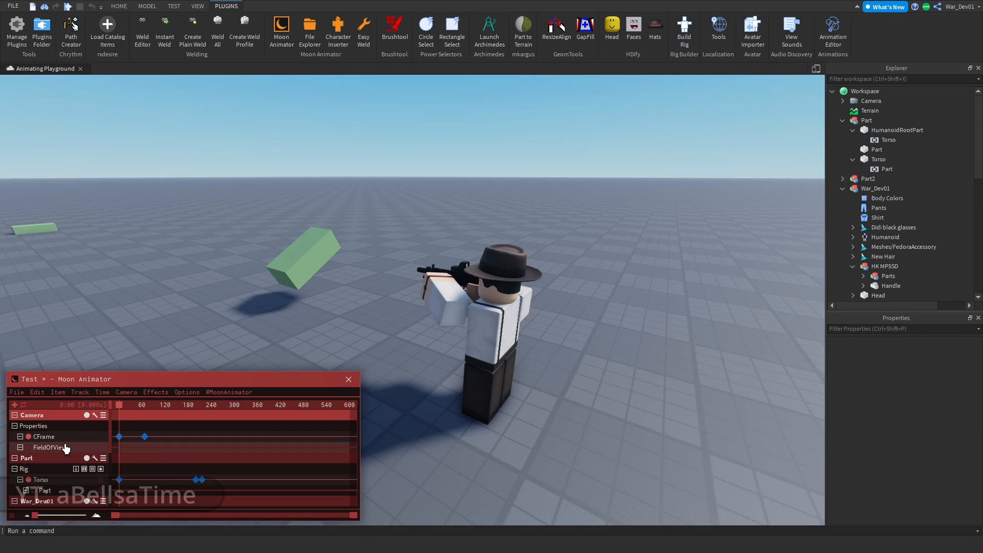
# Add a FieldOfView keyframe for the camera at 0:00 and set its value to 50.
pyautogui.click(66, 448)
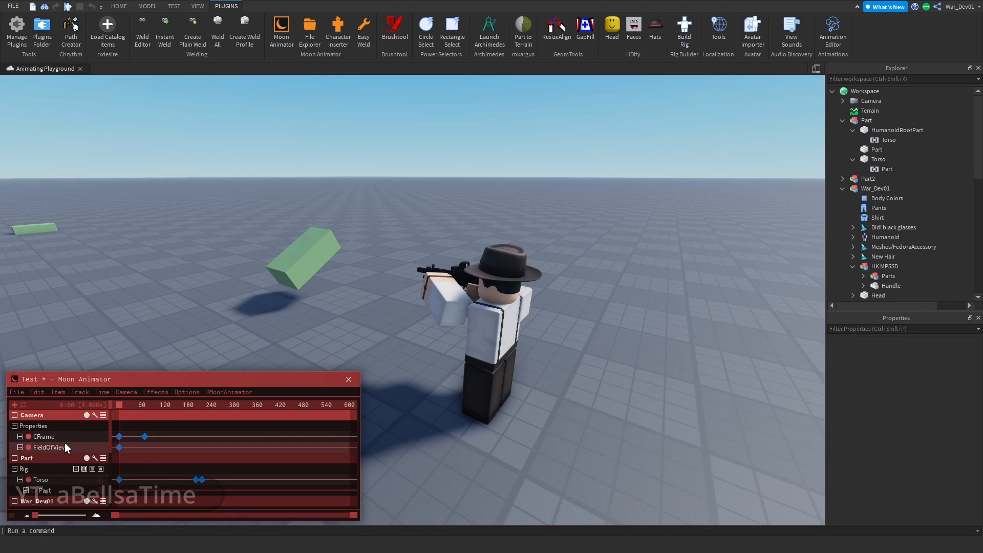
pyautogui.doubleClick(121, 449)
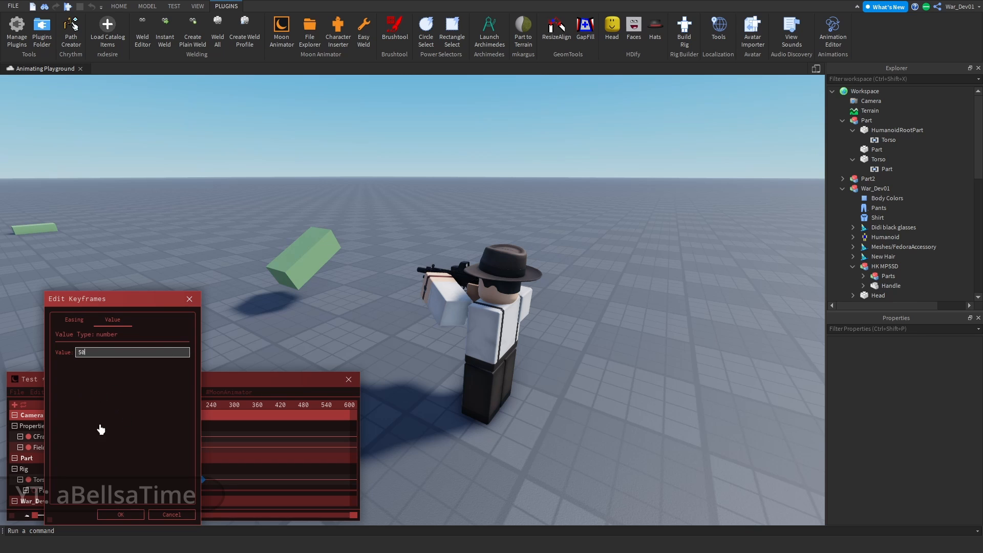
pyautogui.write('50')
pyautogui.click(121, 514)
# Add a camera FieldOfView keyframe at 1:08, edit its value, and play the zoom from 0:00.
pyautogui.click(143, 405)
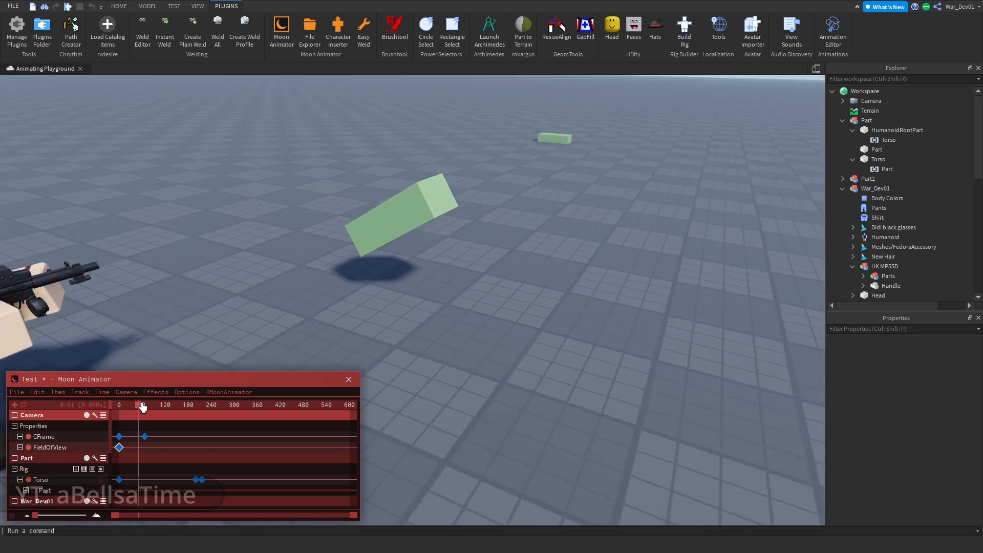
pyautogui.moveTo(142, 406); pyautogui.dragTo(149, 407)
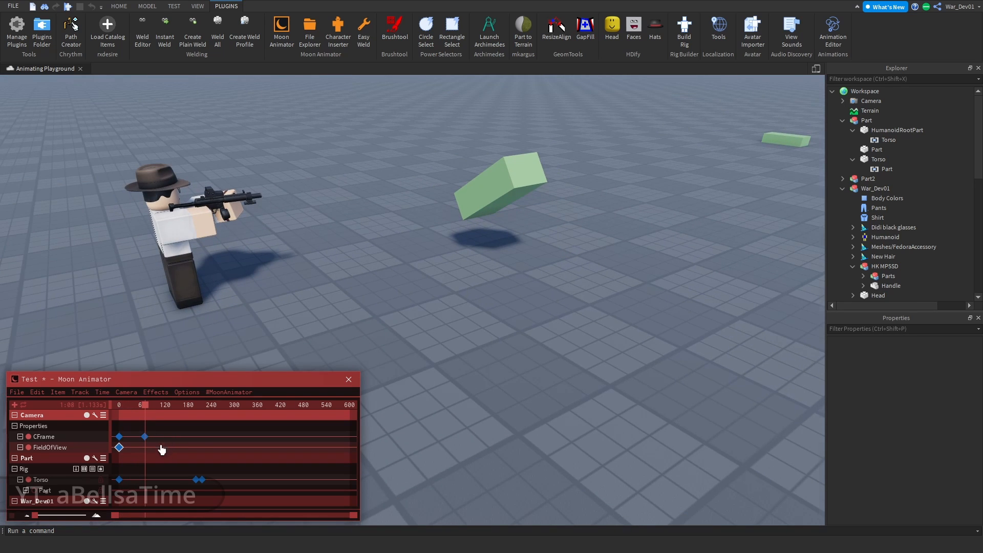
pyautogui.click(145, 447)
pyautogui.doubleClick(145, 447)
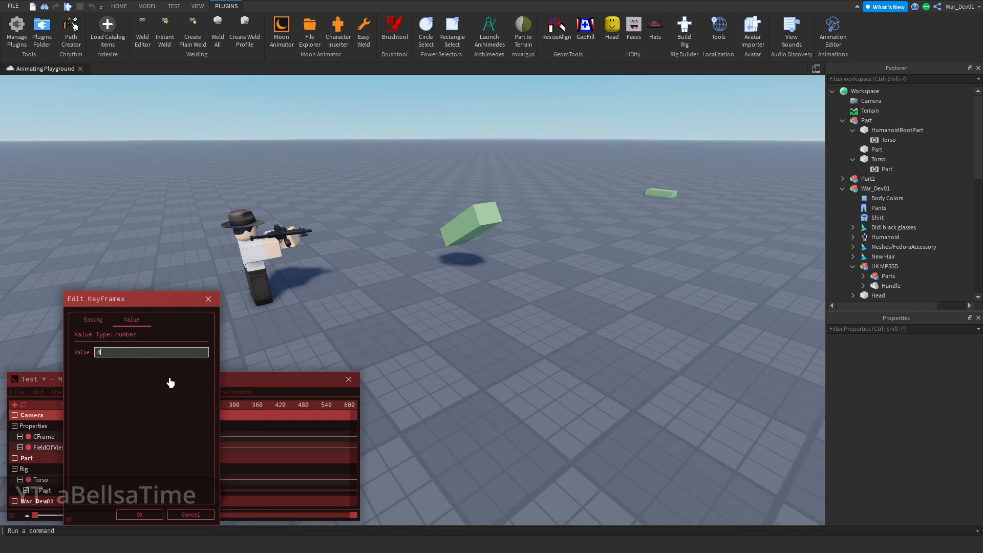
pyautogui.click(128, 515)
pyautogui.moveTo(144, 406); pyautogui.dragTo(48, 420)
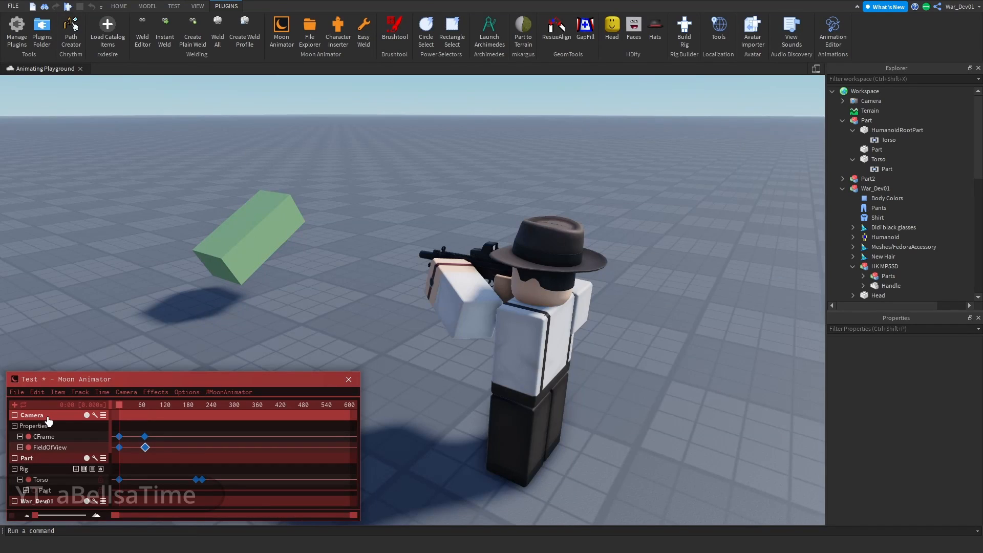
pyautogui.press('space')
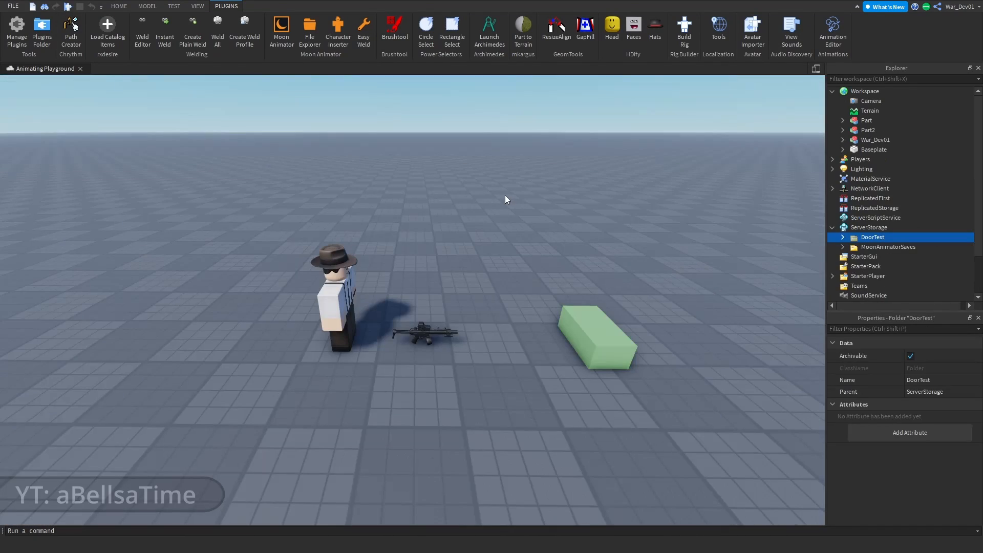
pyautogui.moveTo(505, 195); pyautogui.dragTo(506, 198, button='right')
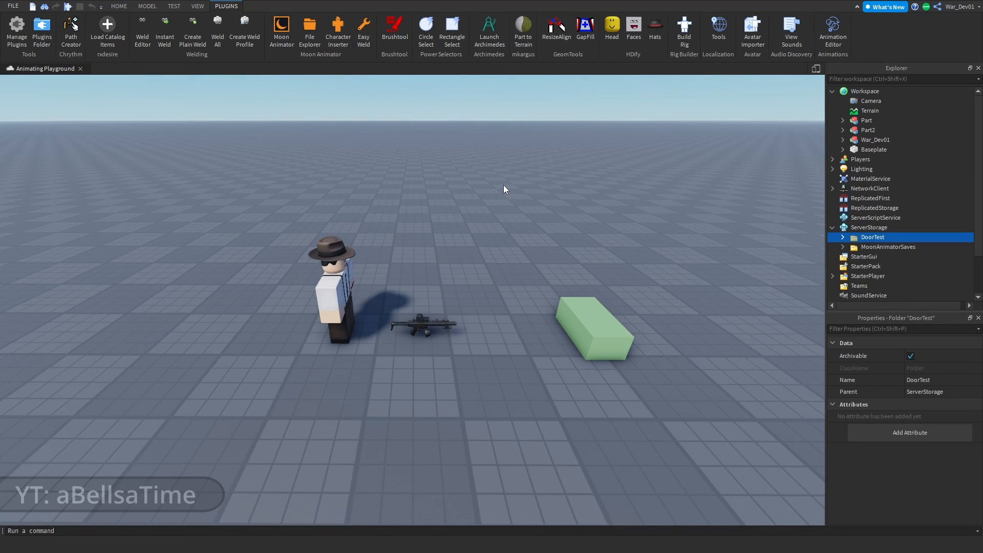